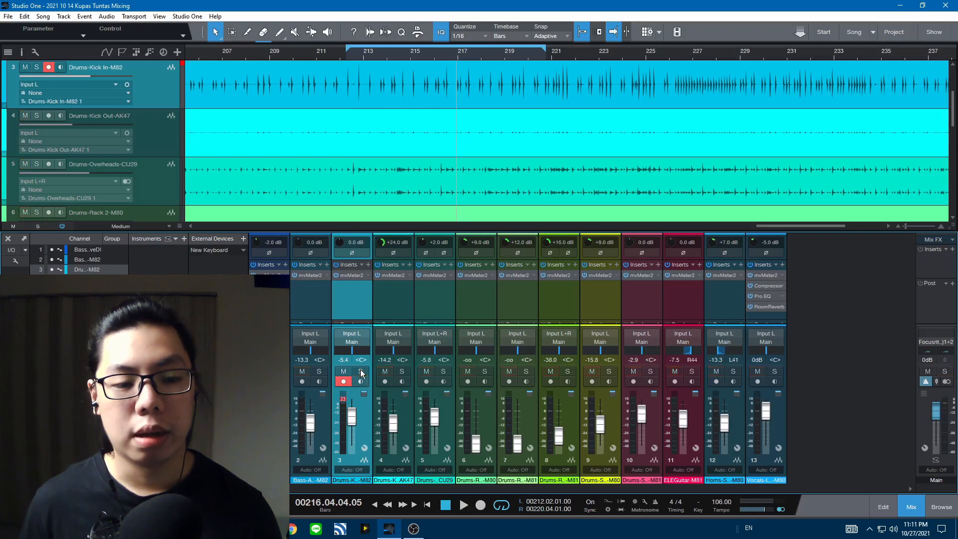
Solo the Drums-Kick Out-AK47 channel and play the song to listen to it
left_click(402, 371)
left_click(388, 298)
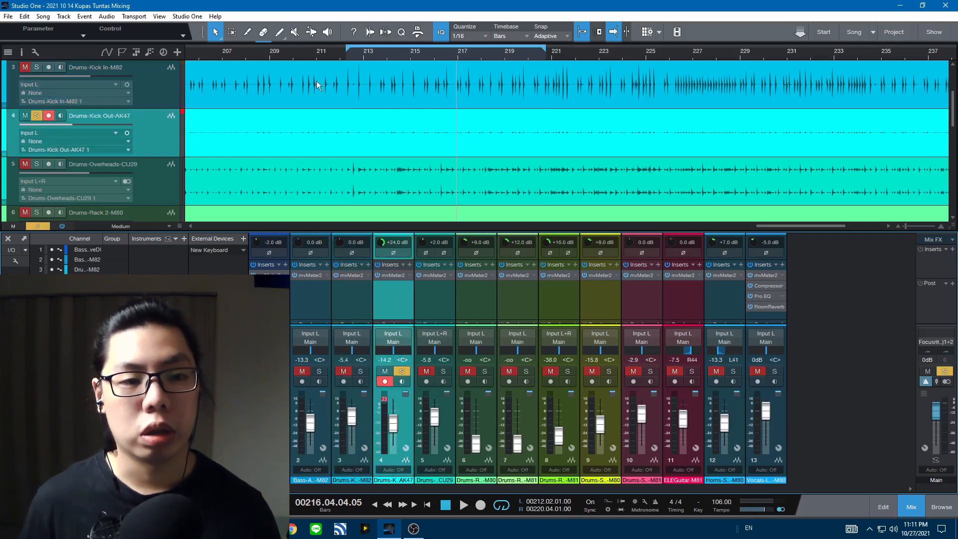
key("space")
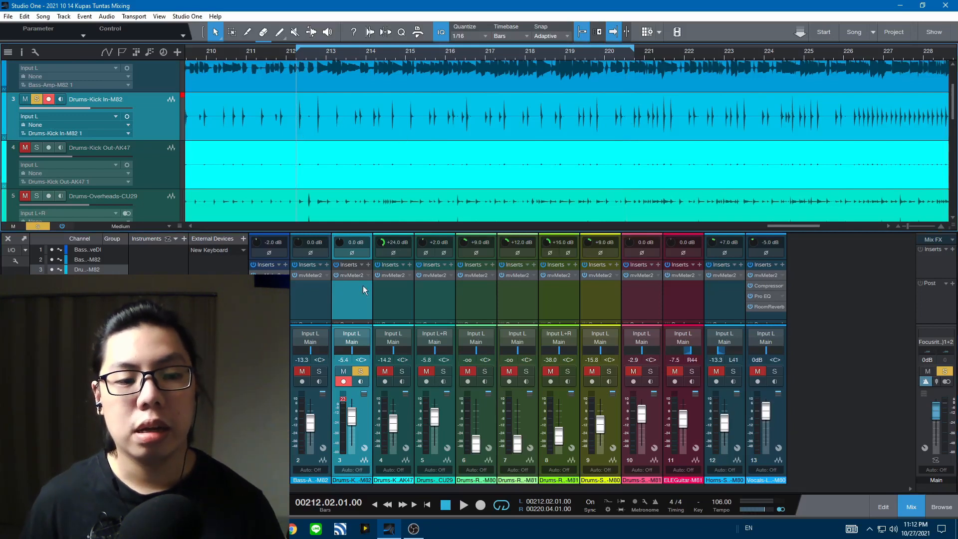
Add a Compressor insert to the Drums-Kick In-M82 channel
left_click(368, 265)
left_click(411, 283)
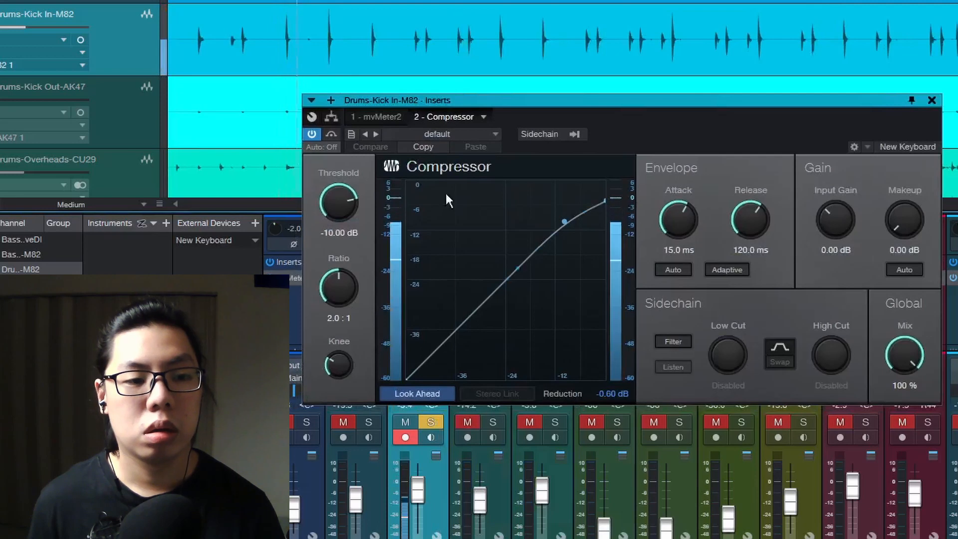
Set the compressor threshold to -18.24 dB and raise its ratio to 9.2:1
scroll(338, 207, "down", 15)
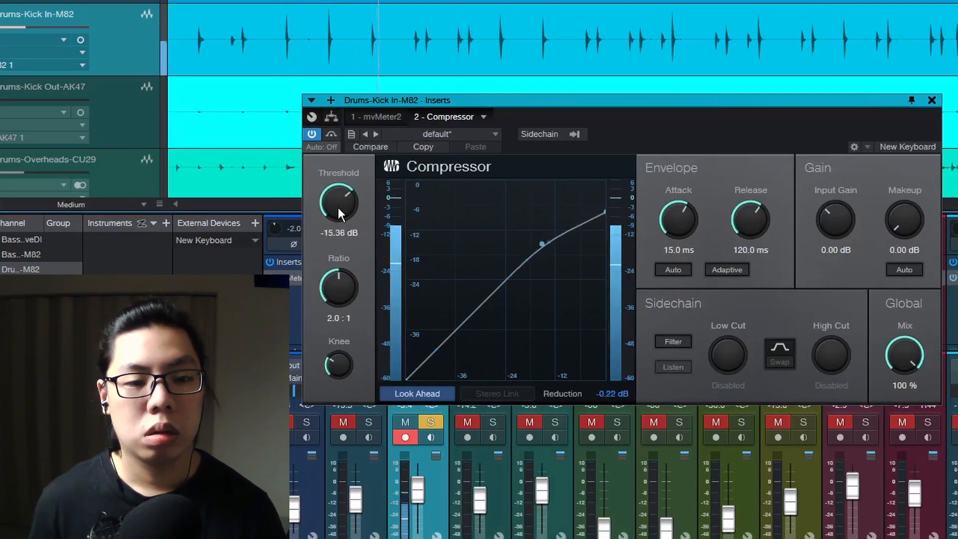
scroll(331, 294, "up", 10)
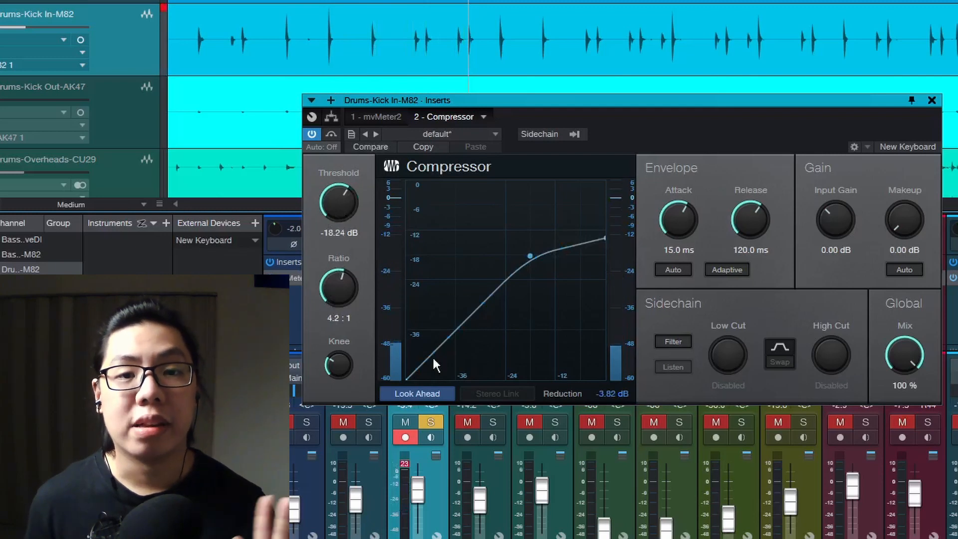
scroll(334, 302, "up", 5)
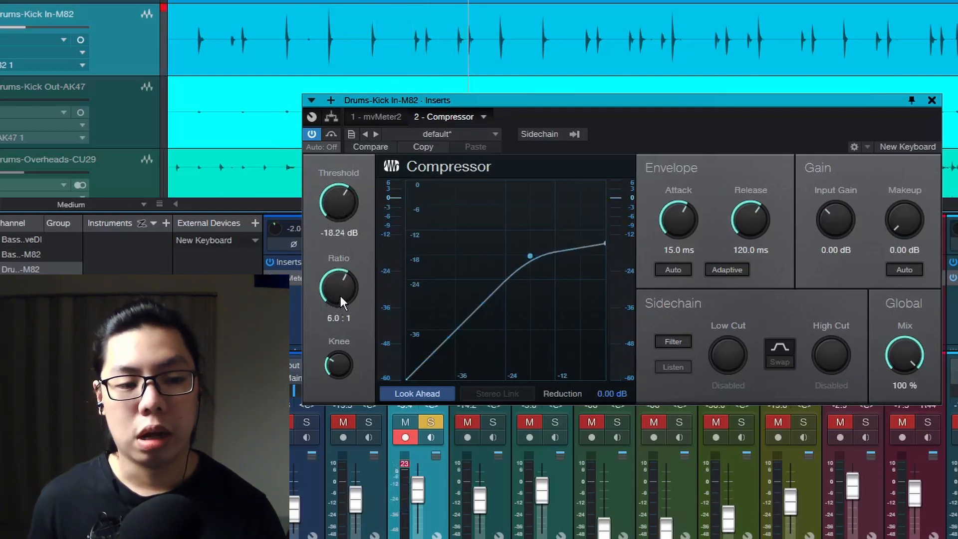
scroll(341, 296, "up", 2)
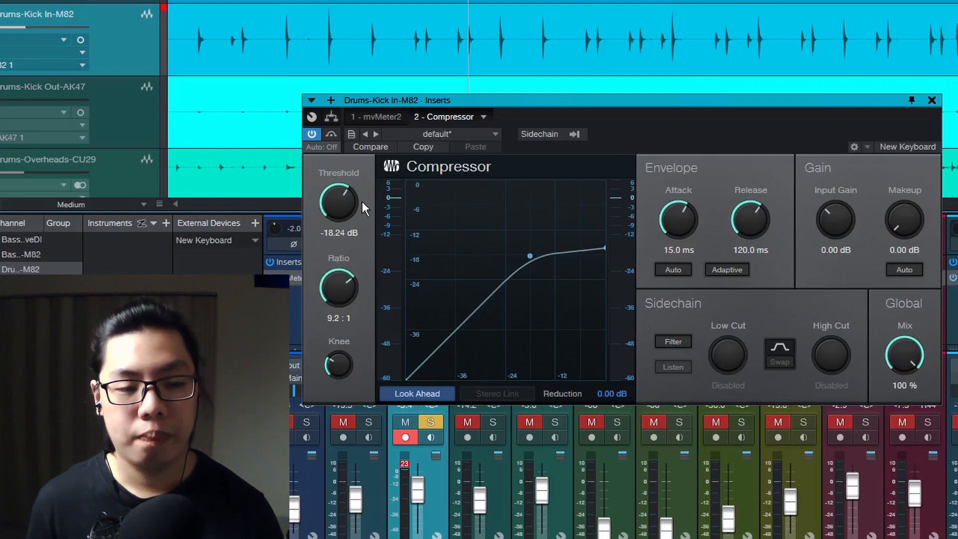
Start playback and fine-tune the compressor threshold to -22.08 dB while listening
key("space")
scroll(344, 202, "down", 3)
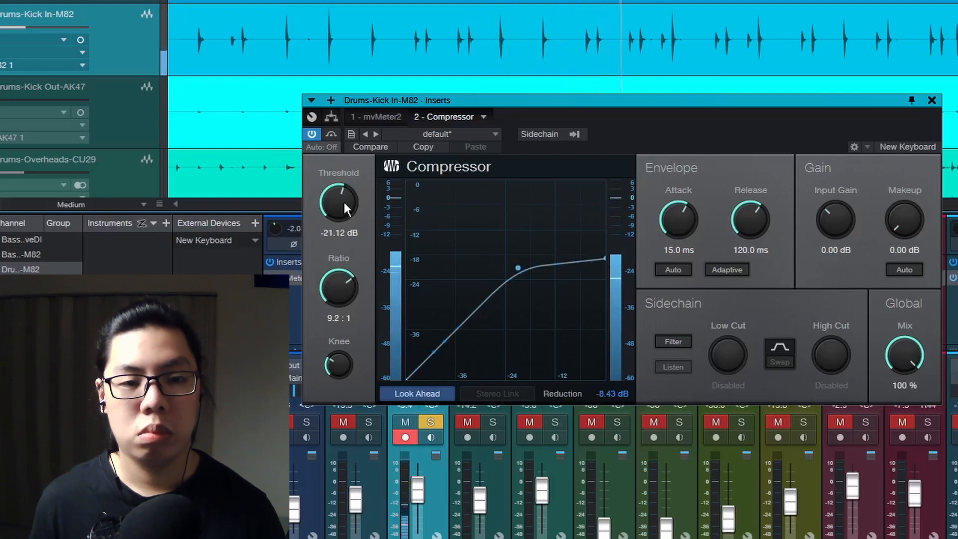
scroll(342, 201, "down", 6)
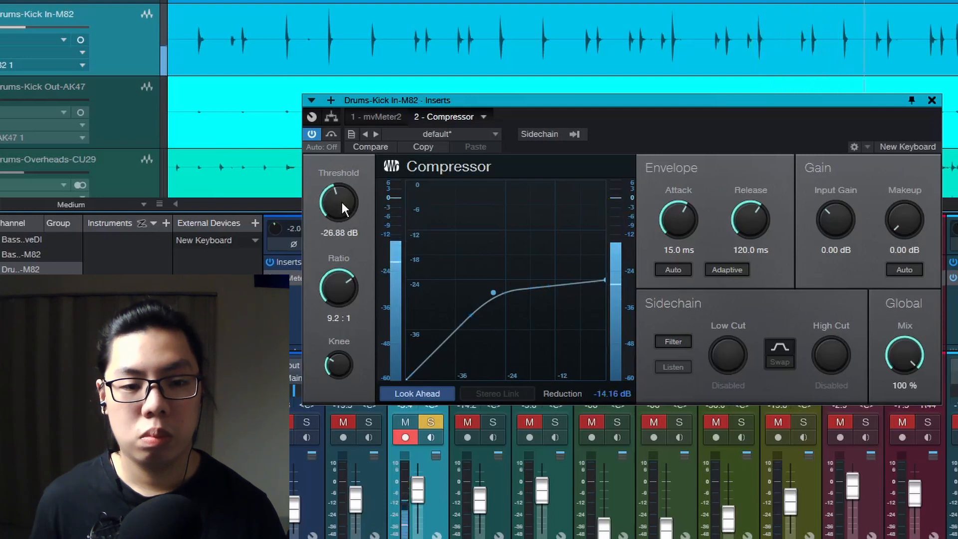
scroll(343, 205, "up", 3)
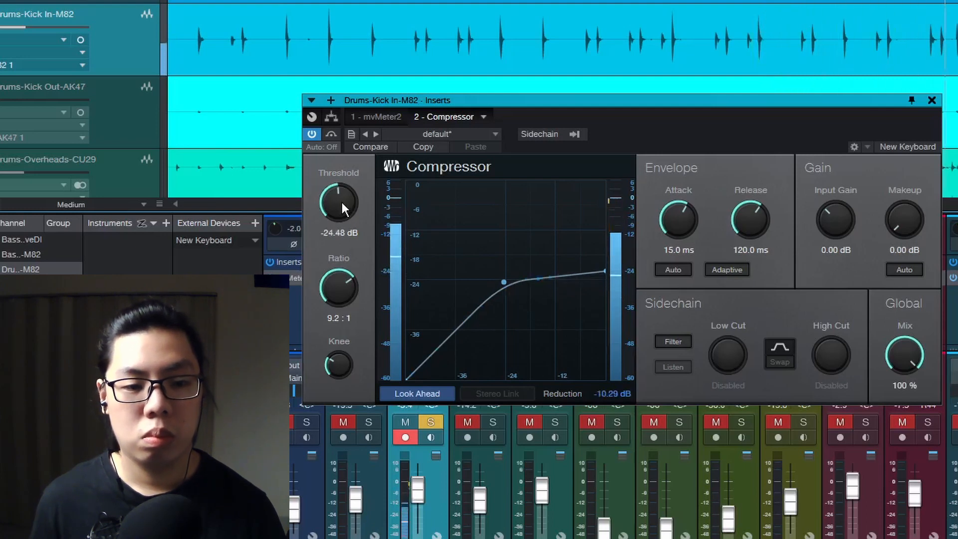
scroll(340, 204, "up", 2)
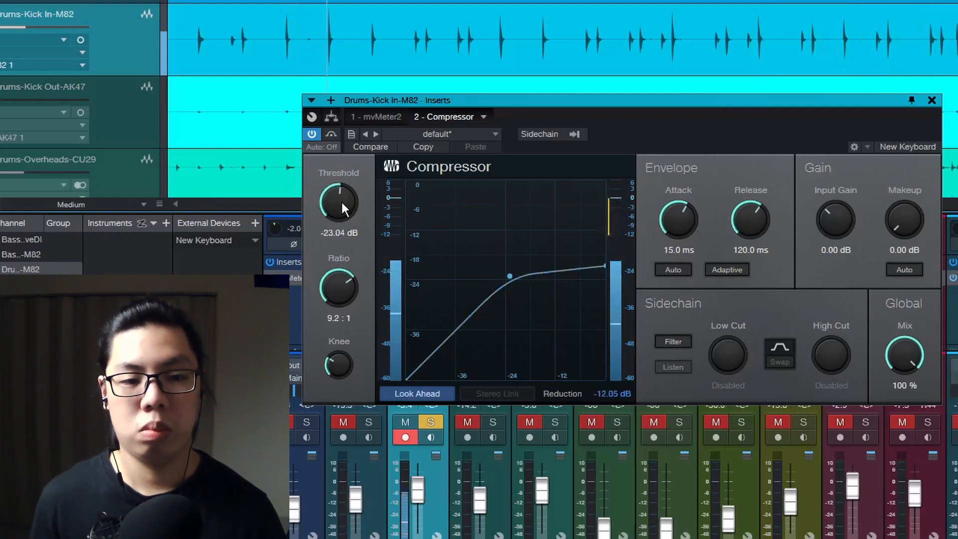
scroll(341, 199, "up", 1)
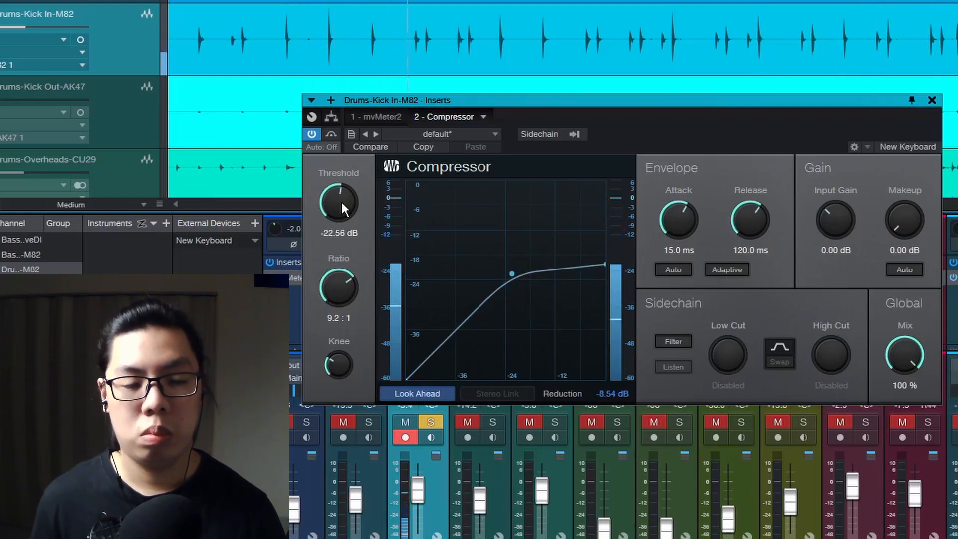
scroll(340, 200, "up", 1)
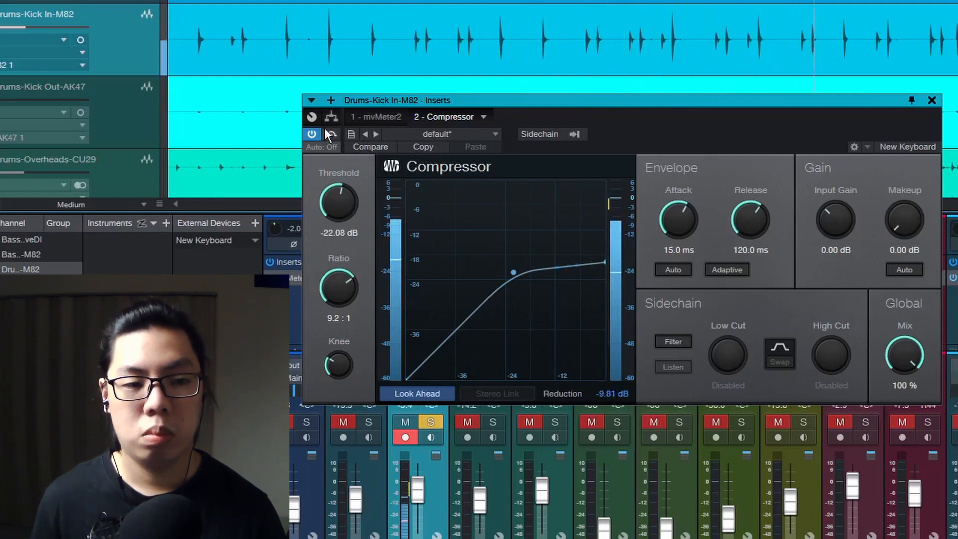
Raise the compressor makeup gain to 4.32 dB, toggle its bypass to compare, and close the plug-in window
left_click_drag(907, 234, 906, 222)
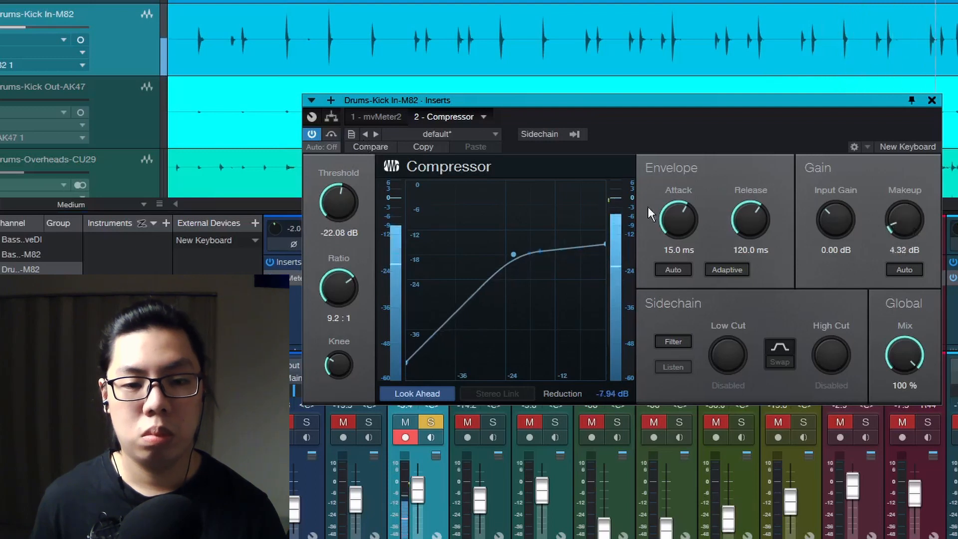
left_click(329, 134)
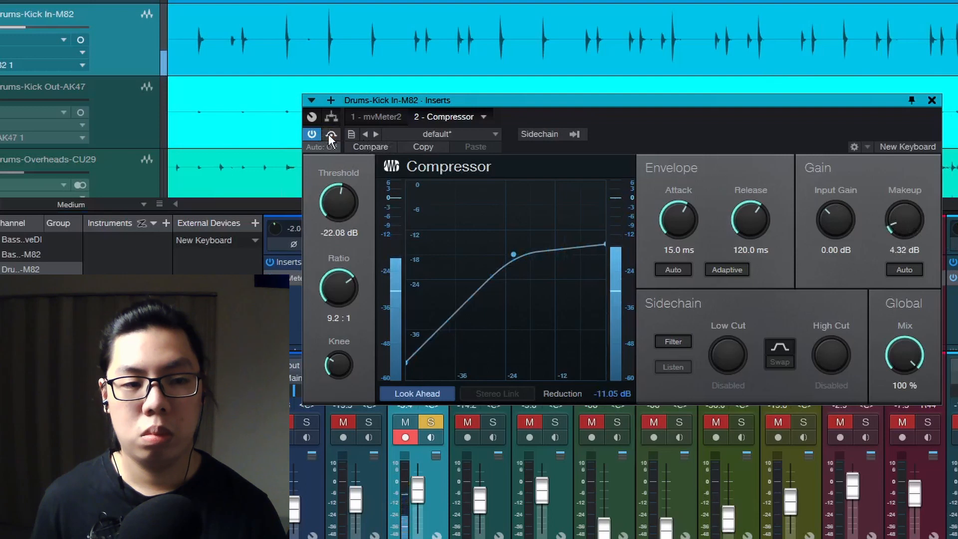
left_click(329, 134)
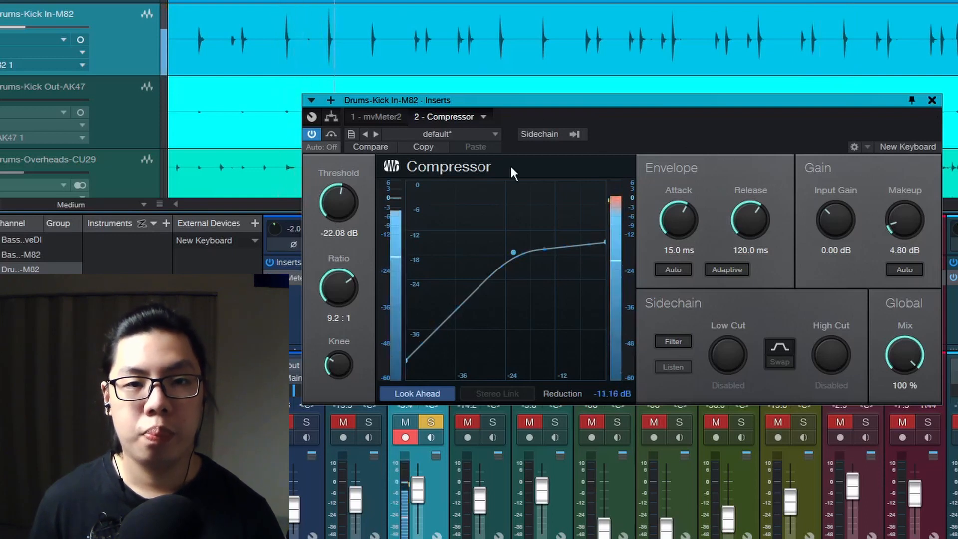
left_click(331, 134)
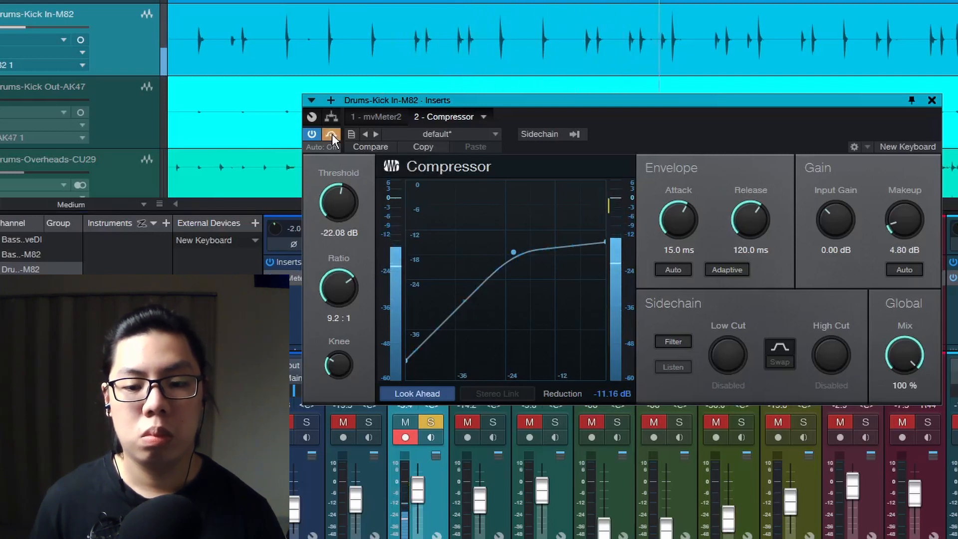
left_click(331, 134)
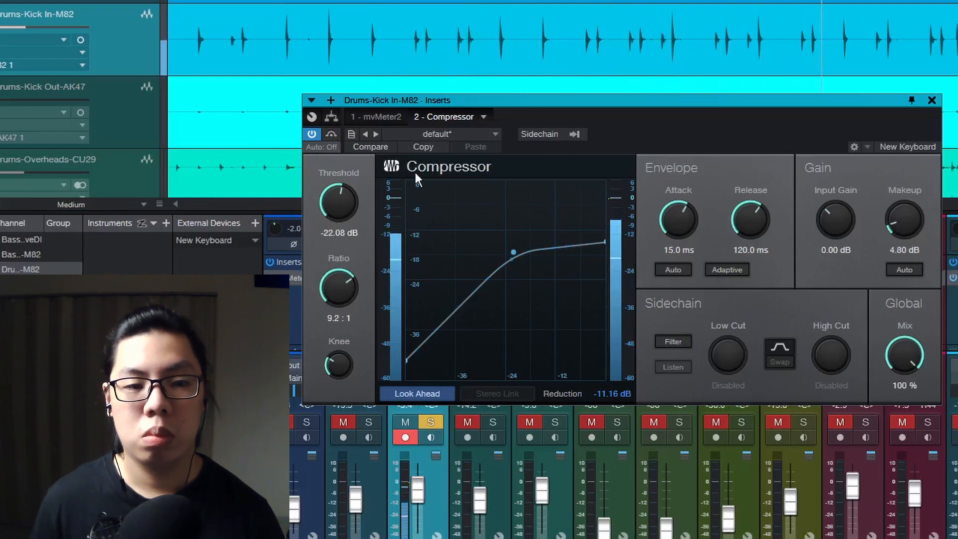
left_click(932, 100)
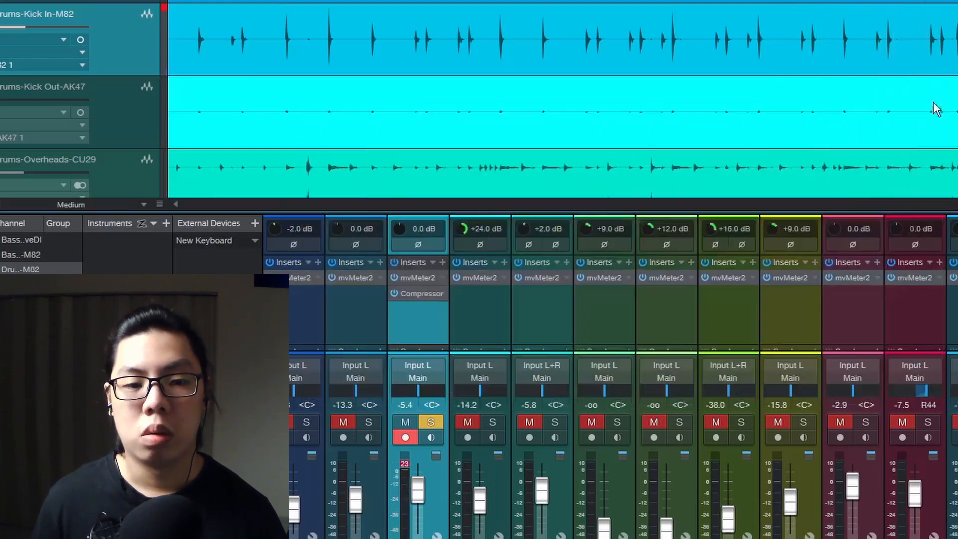
Add a Pro EQ insert to the Kick In channel and start playback
left_click(442, 262)
left_click(498, 417)
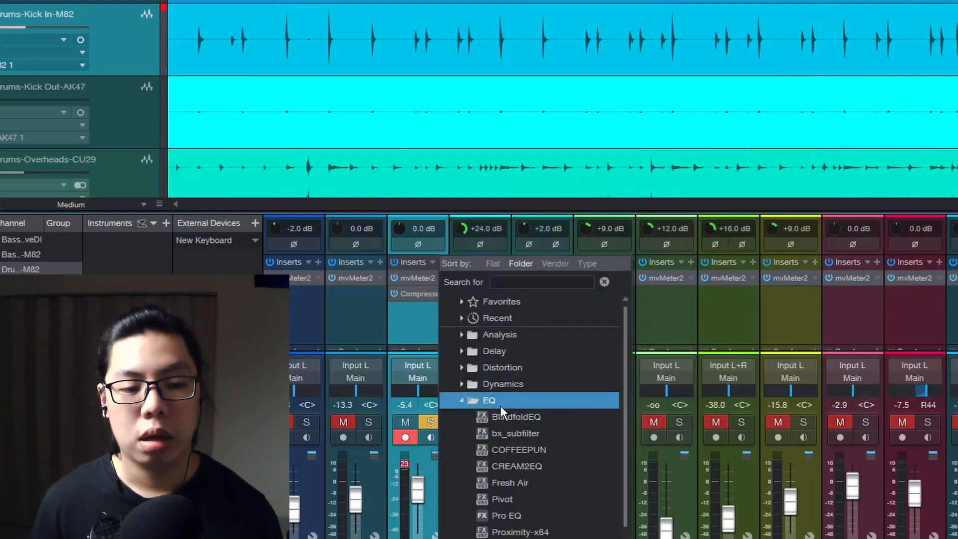
left_click(528, 519)
left_click_drag(656, 135, 687, 50)
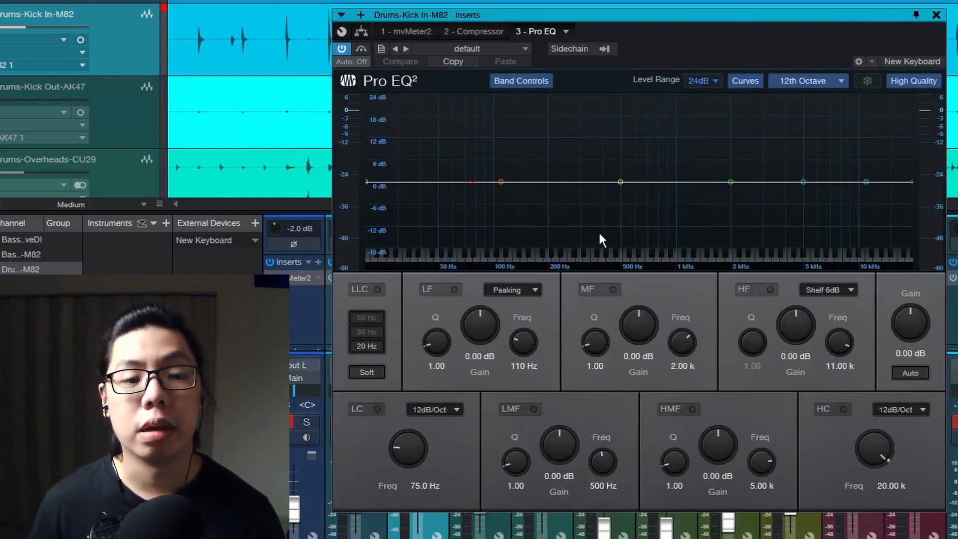
key("space")
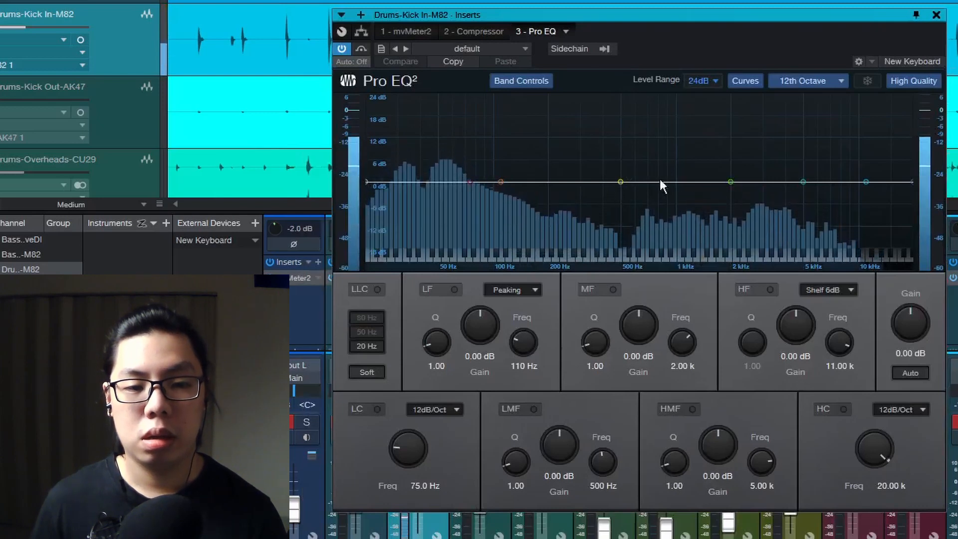
Cut the MF band to -8.53 dB at 1.11 kHz and the LMF band to -9.92 dB at 349 Hz
left_click_drag(730, 181, 685, 214)
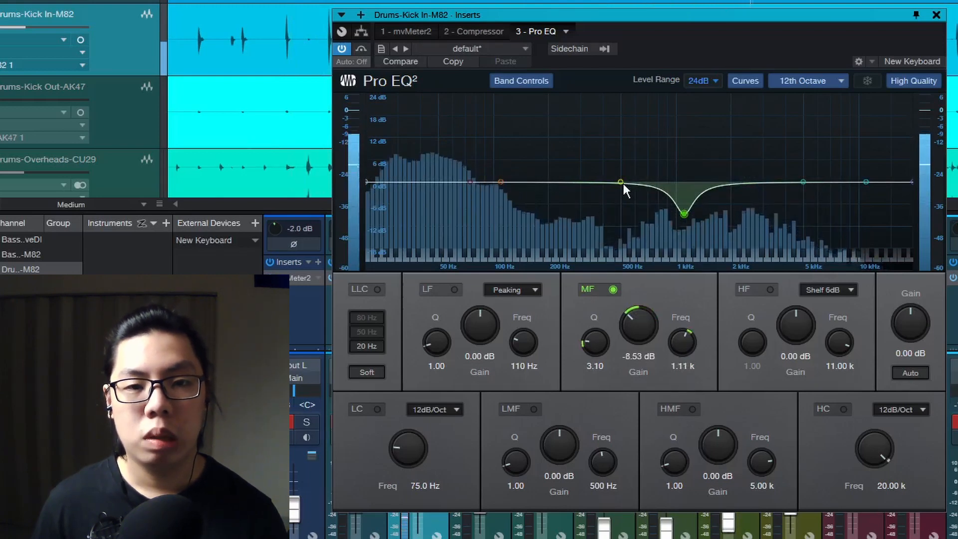
left_click_drag(621, 182, 592, 219)
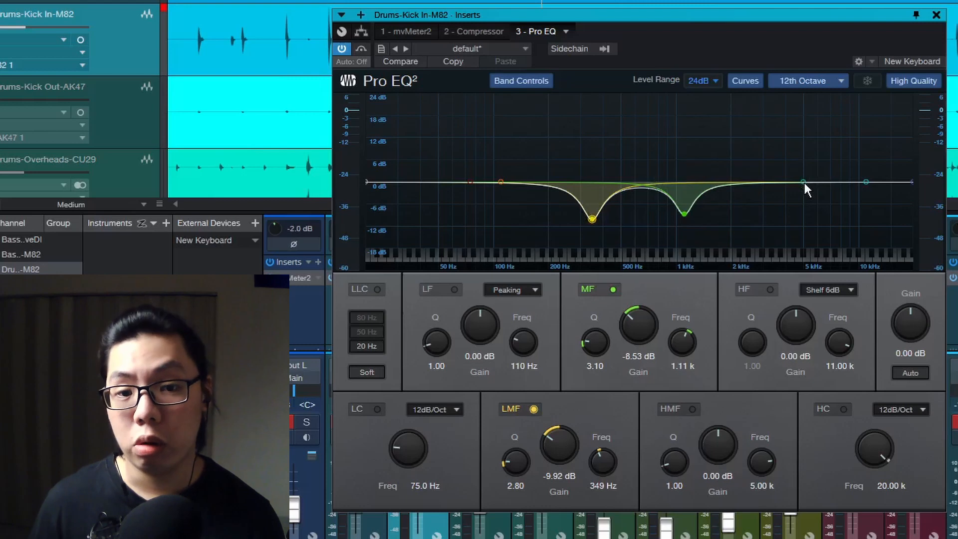
Boost the HMF band to 4.96 dB at 5.39 kHz and set the EQ output gain to 1.80 dB
key("space")
mouse_move(805, 183)
left_mouse_down()
mouse_move(823, 134)
mouse_move(812, 124)
mouse_move(804, 127)
mouse_move(809, 164)
left_mouse_up()
scroll(812, 159, "up", 7)
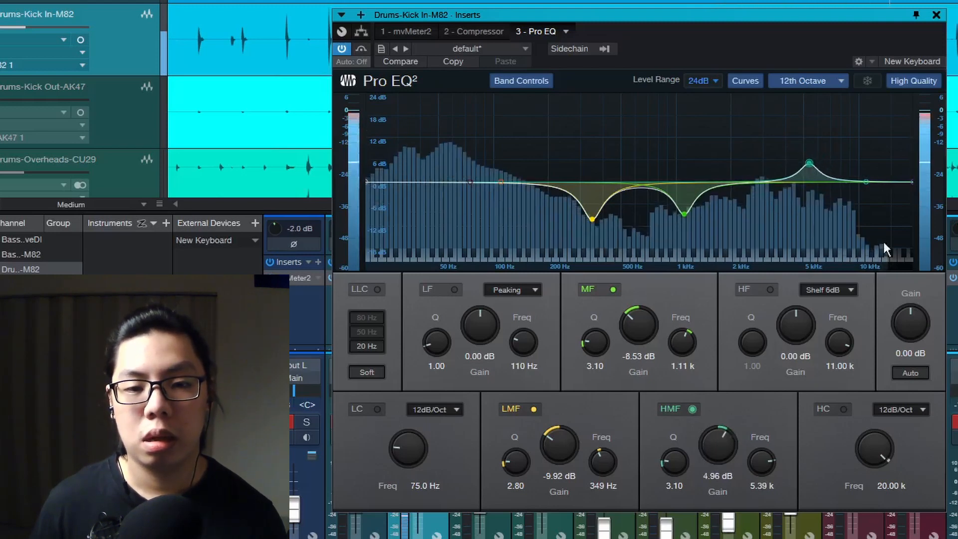
scroll(915, 327, "up", 3)
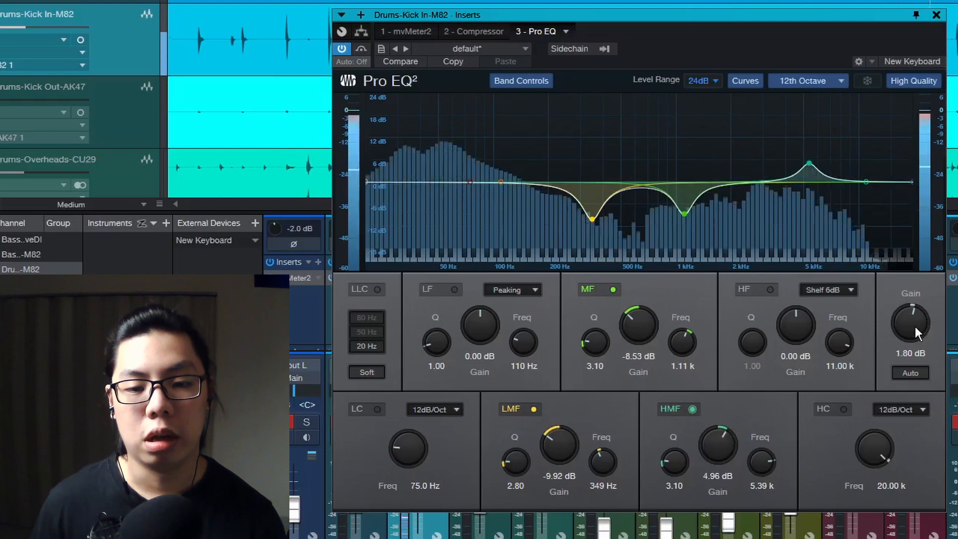
Toggle the Pro EQ bypass to compare the sound and close the plug-in window
left_click(360, 49)
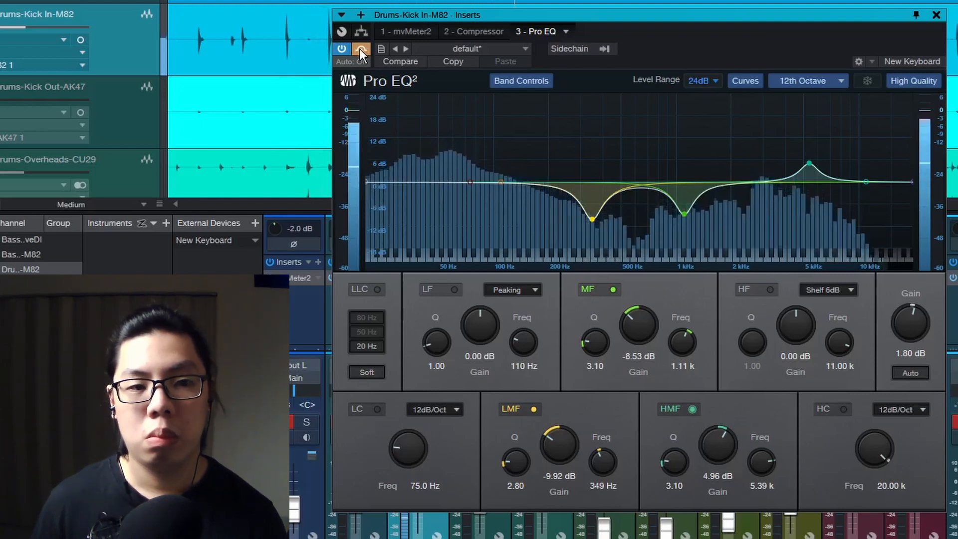
left_click(360, 49)
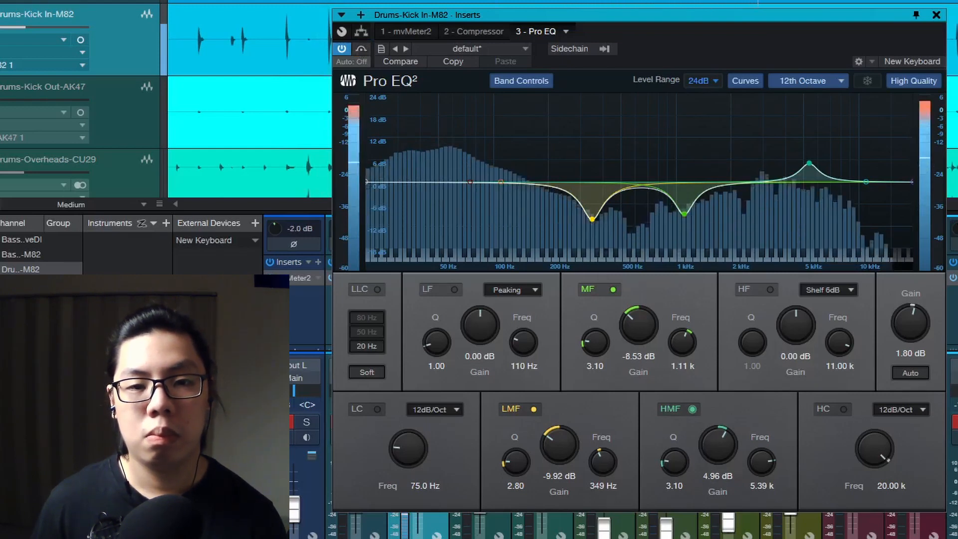
left_click(937, 15)
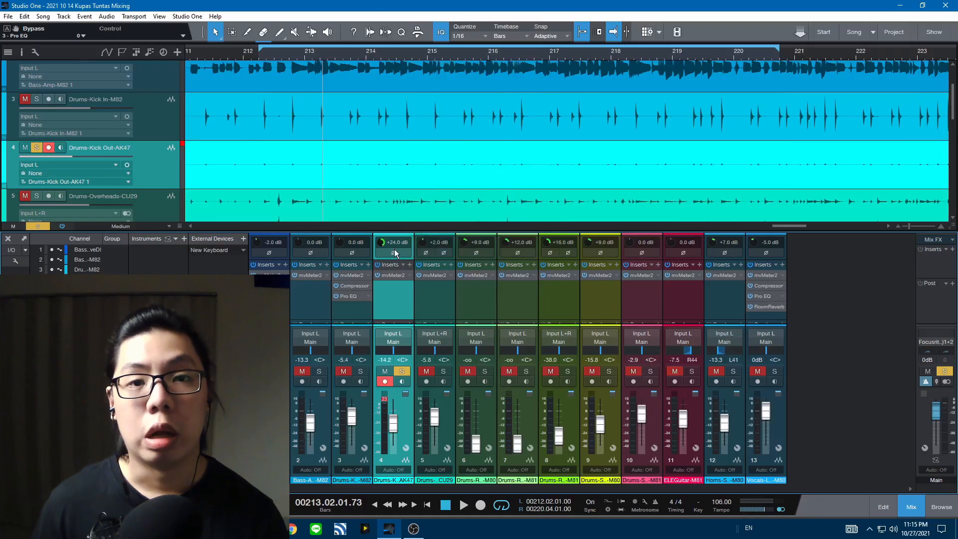
Add a Pro EQ insert to the Drums-Kick Out-AK47 channel with a high cut at 957 Hz
left_click(408, 275)
left_click(398, 301)
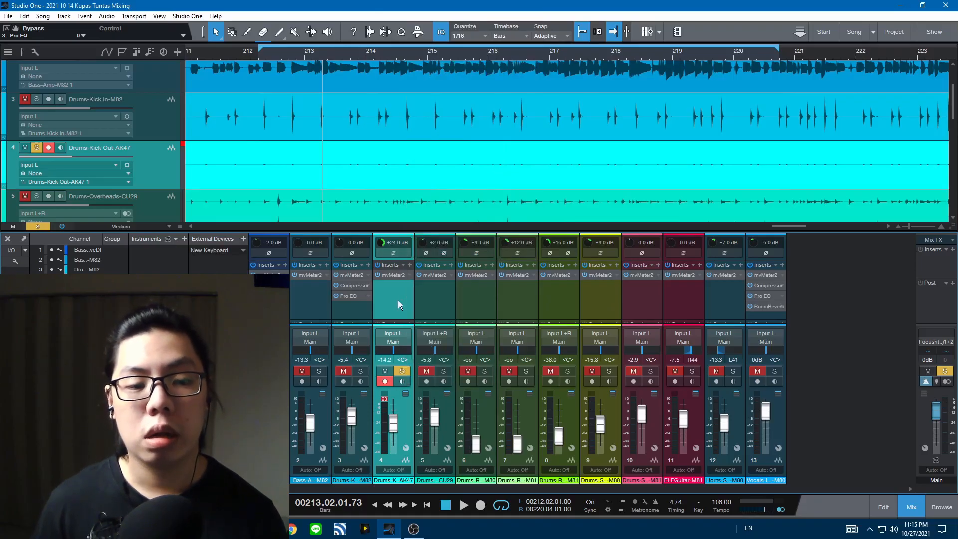
left_click(458, 435)
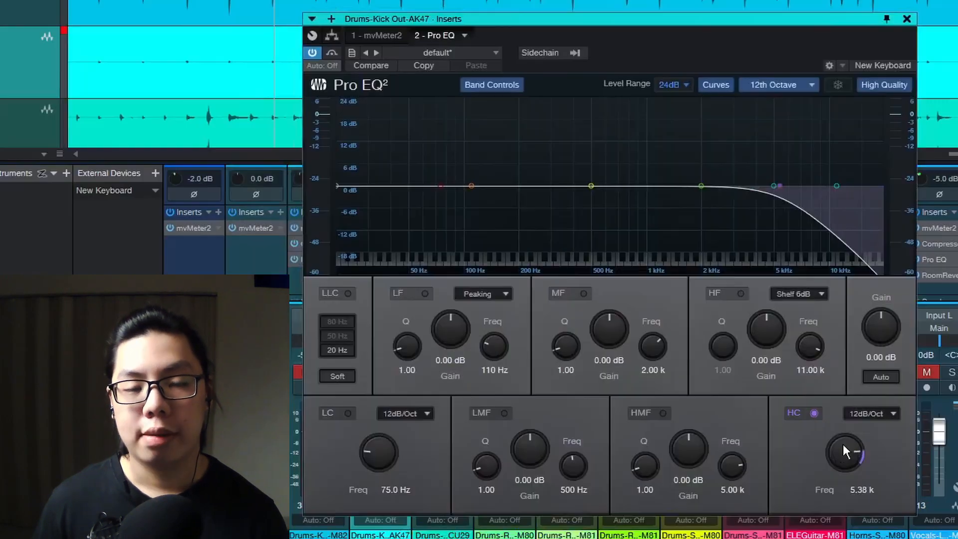
scroll(843, 443, "down", 3)
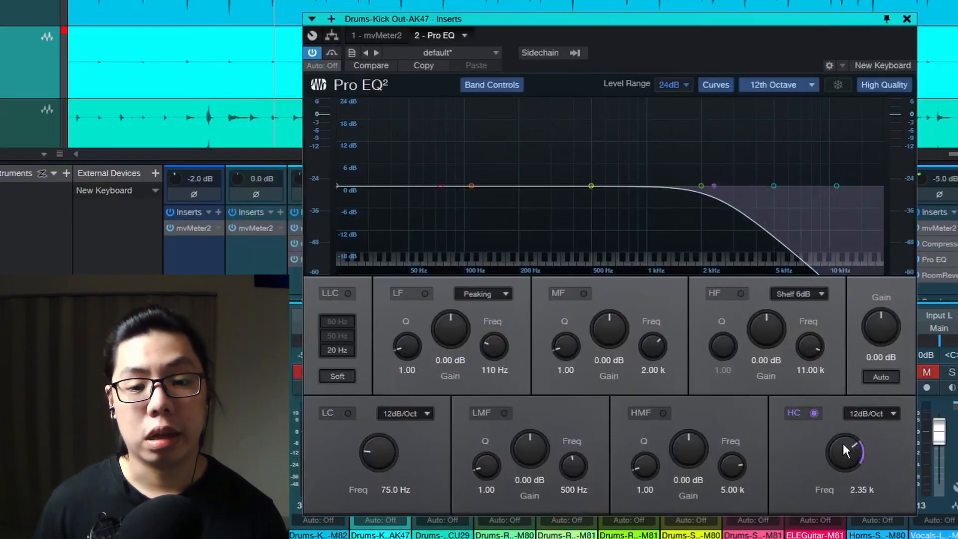
scroll(843, 444, "down", 3)
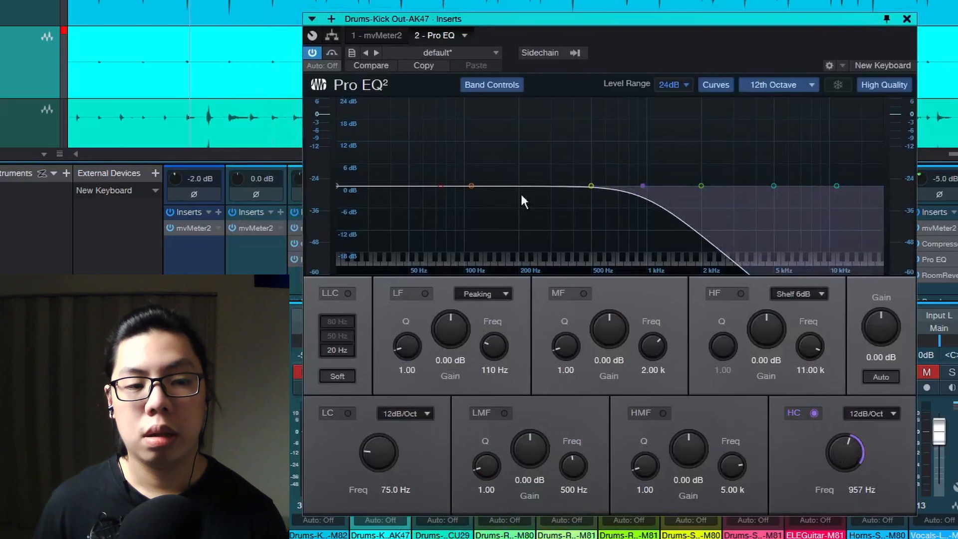
Start playback, enable the LF band and boost it to 6.24 dB
key("space")
left_click(423, 295)
scroll(445, 328, "up", 7)
scroll(446, 329, "up", 6)
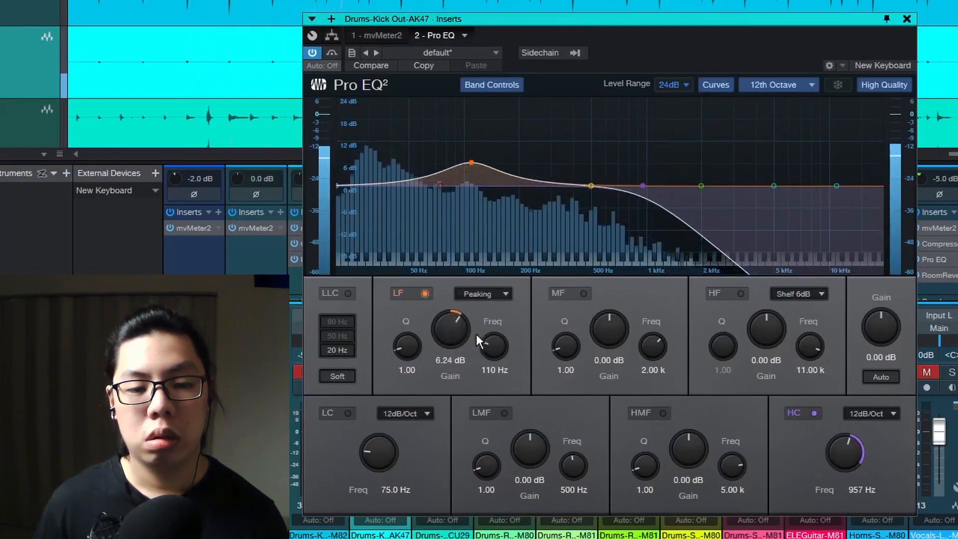
Set the LF band frequency to 49.1 Hz, its gain to 5.28 dB and its Q to 1.48
scroll(495, 346, "down", 10)
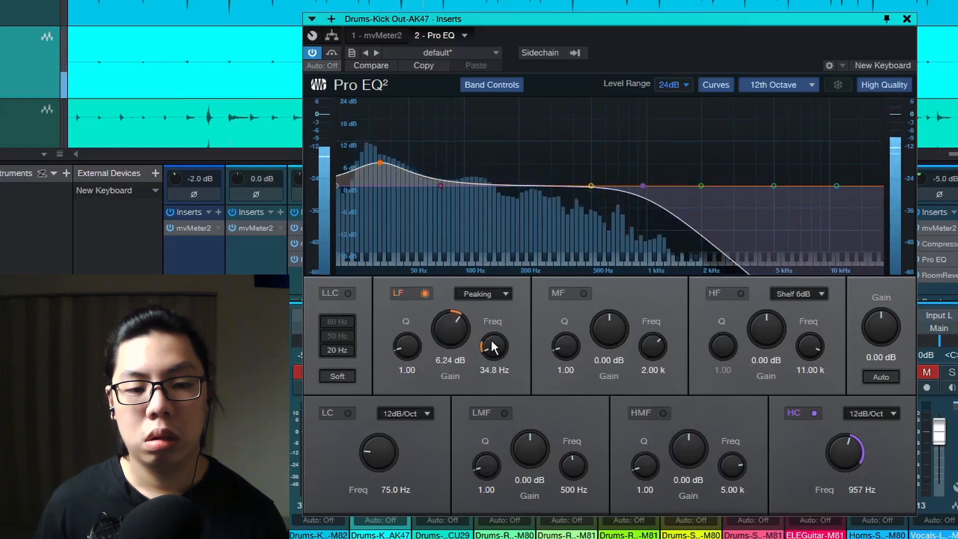
scroll(494, 346, "up", 3)
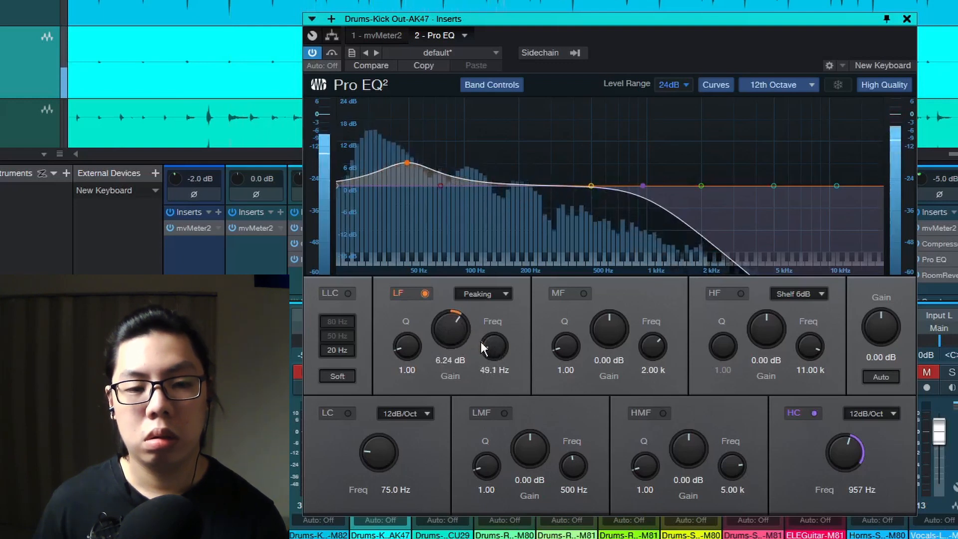
scroll(458, 334, "down", 2)
scroll(395, 340, "up", 2)
scroll(395, 340, "up", 2)
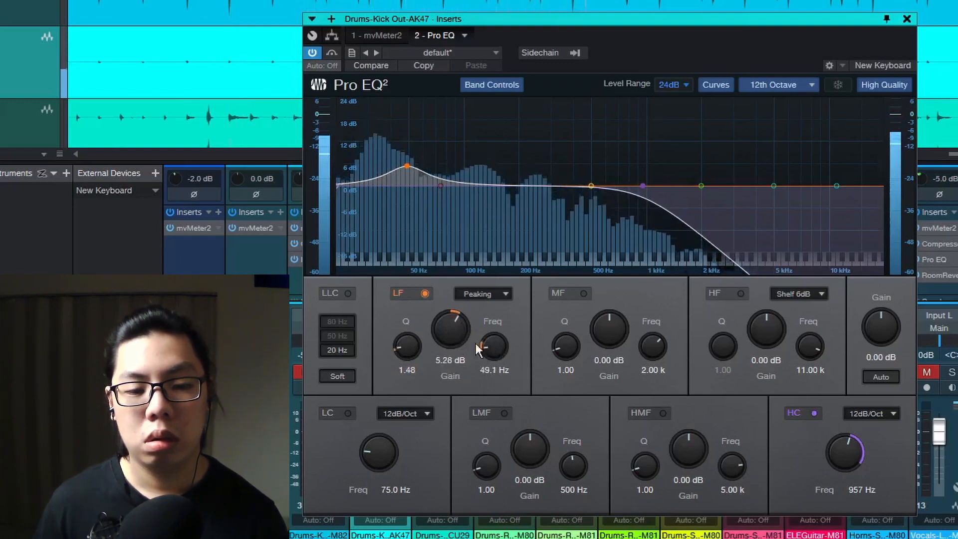
Raise the LF frequency to 52.6 Hz, cut the LMF band to -4.17 dB at 214 Hz with Q 3.40, and close the plug-in
scroll(491, 344, "up", 1)
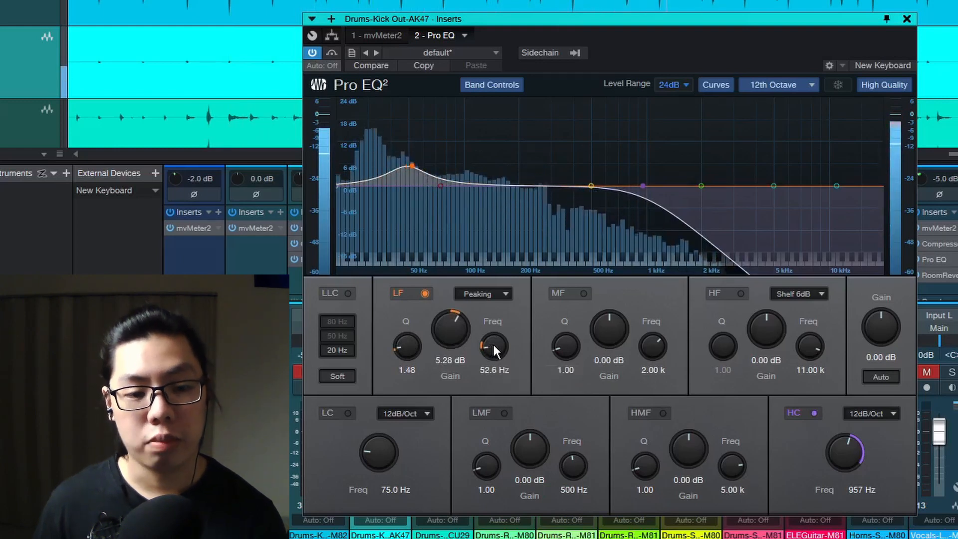
left_click(591, 186)
left_click_drag(591, 185, 524, 201)
scroll(546, 154, "up", 4)
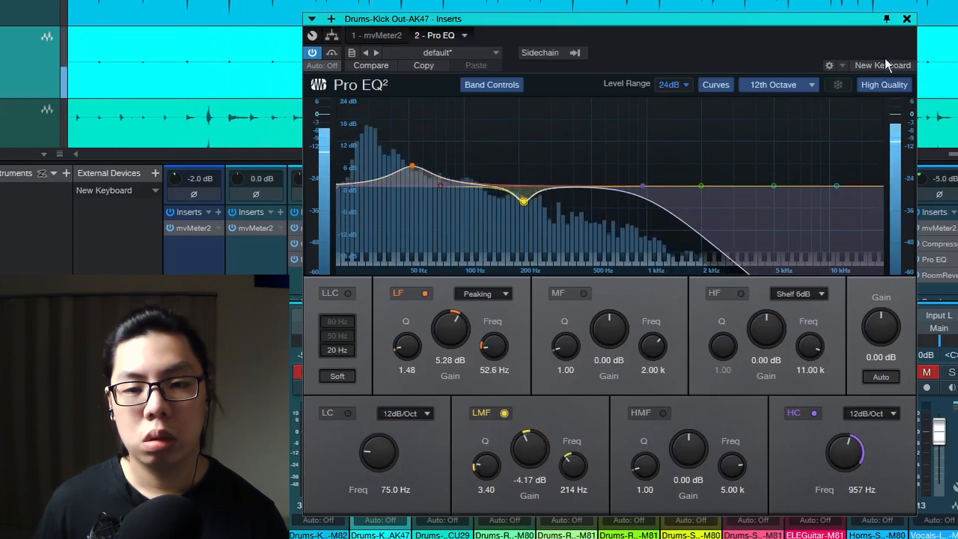
left_click(906, 19)
Add a Compressor insert to the Kick Out channel with ratio 8.8:1, threshold -12.48 dB and makeup gain 2.40 dB
left_click(405, 212)
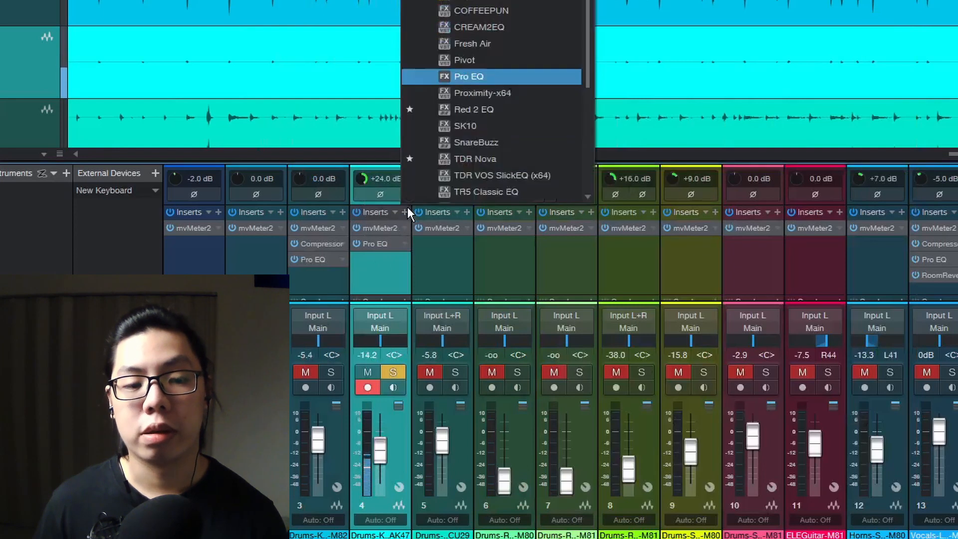
scroll(496, 100, "up", 5)
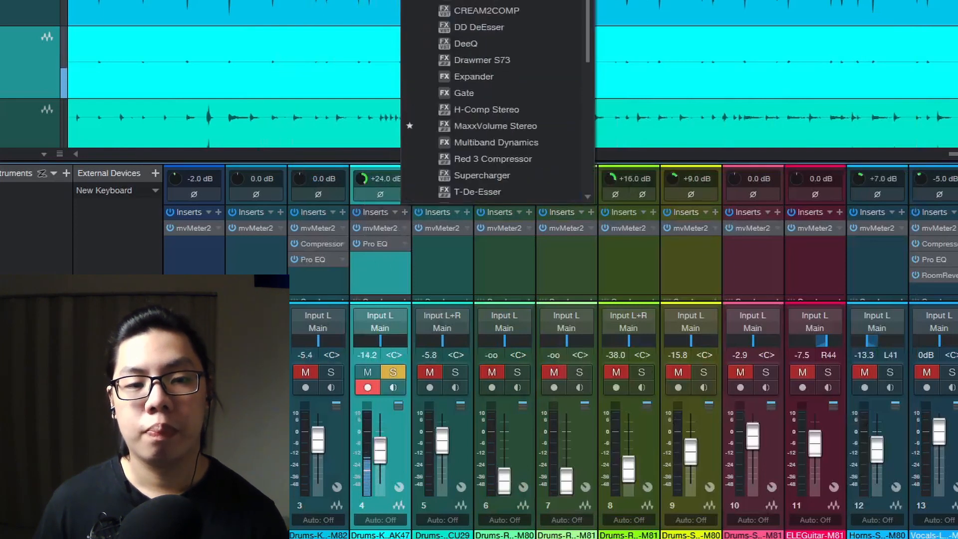
left_click(498, 2)
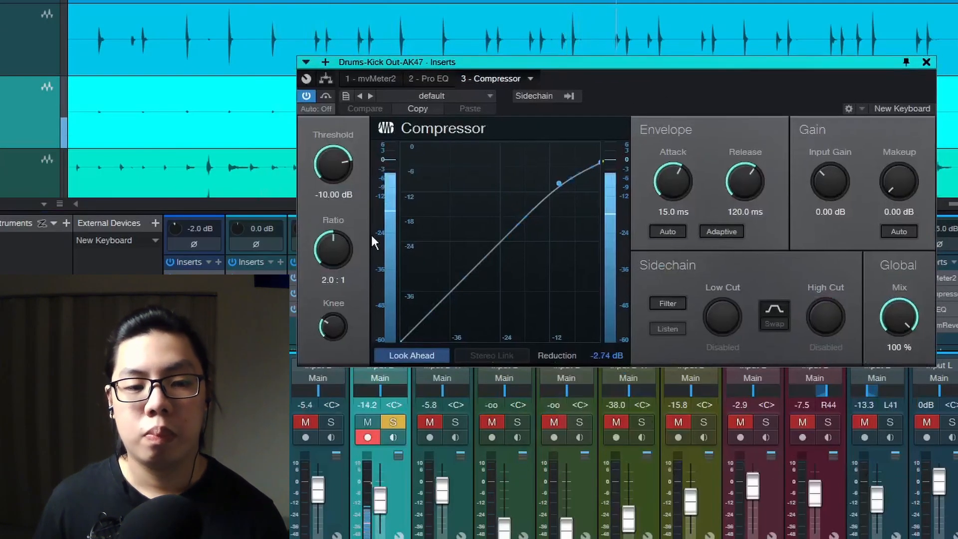
left_click_drag(335, 259, 330, 249)
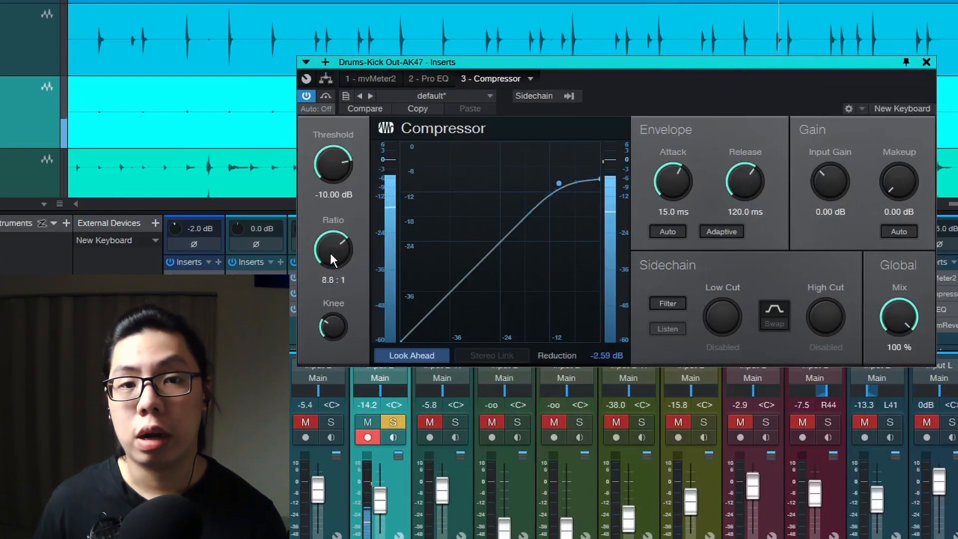
left_click_drag(332, 163, 329, 162)
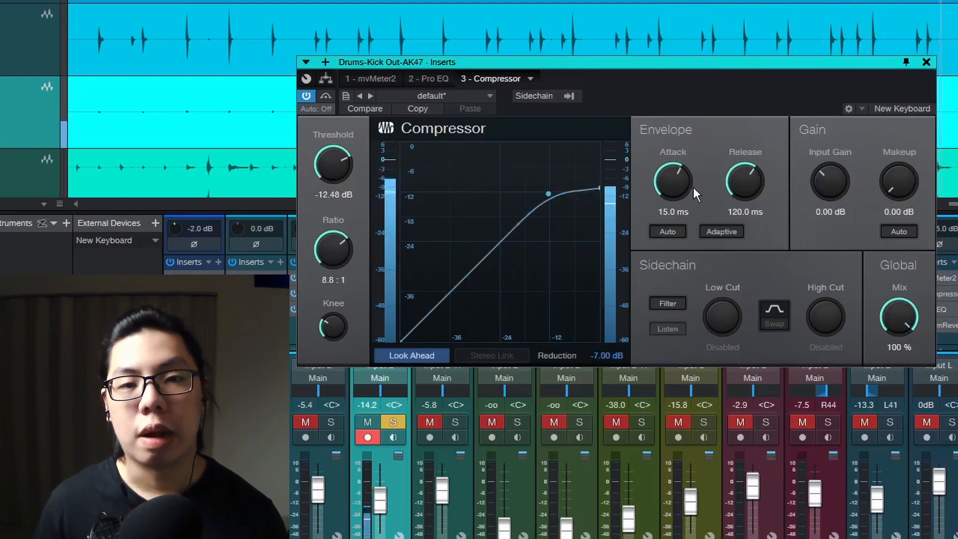
scroll(888, 190, "up", 6)
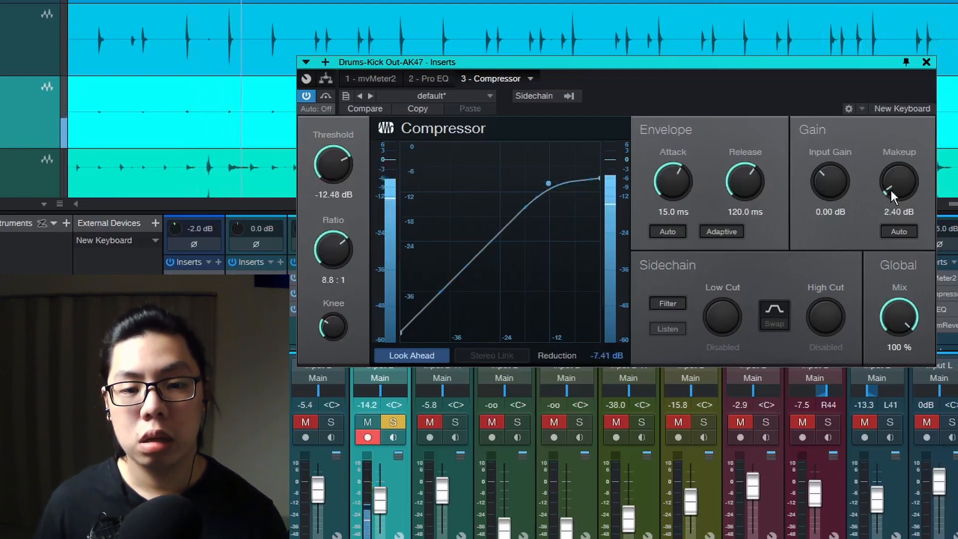
left_click(927, 62)
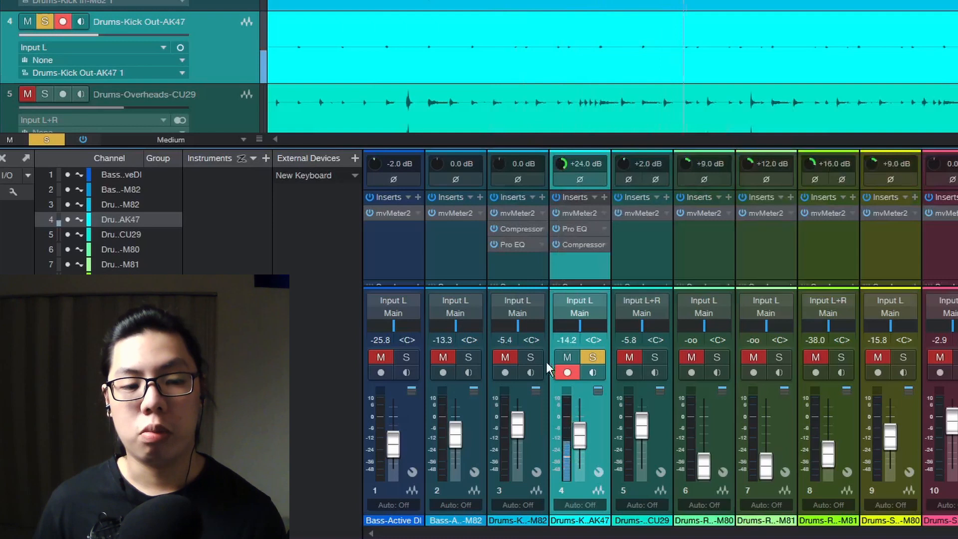
Solo the Kick In channel and set the Kick Out channel fader to -4.8 dB
left_click(532, 356)
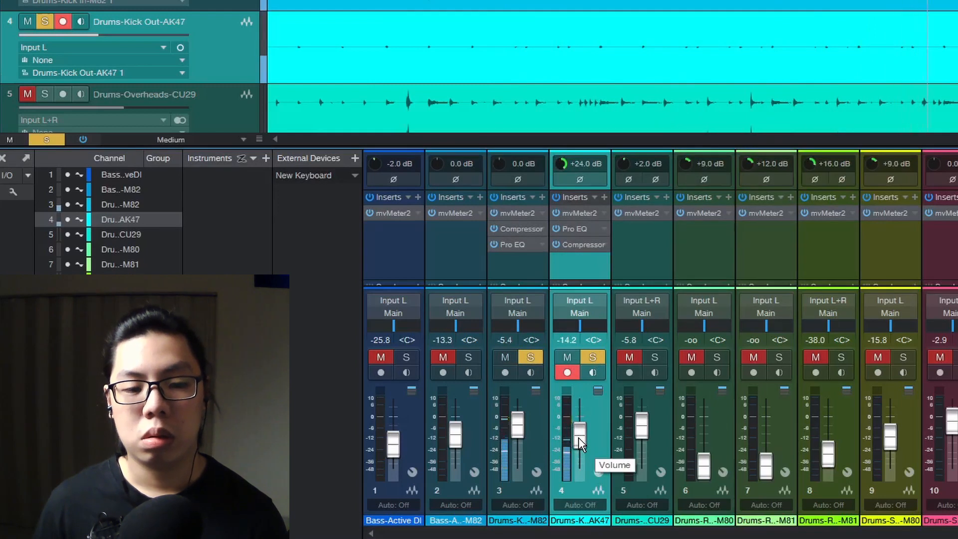
scroll(578, 437, "up", 6)
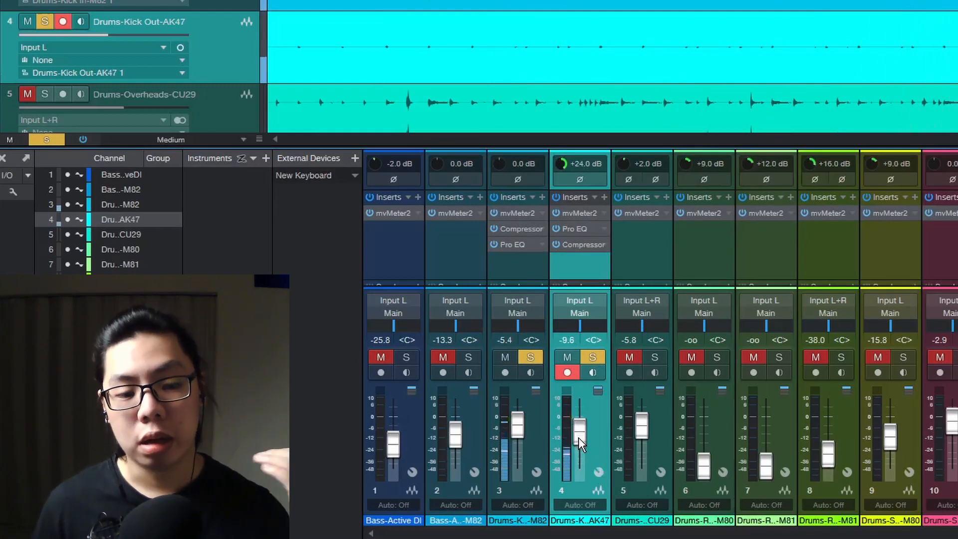
scroll(582, 433, "up", 1)
scroll(582, 421, "up", 1)
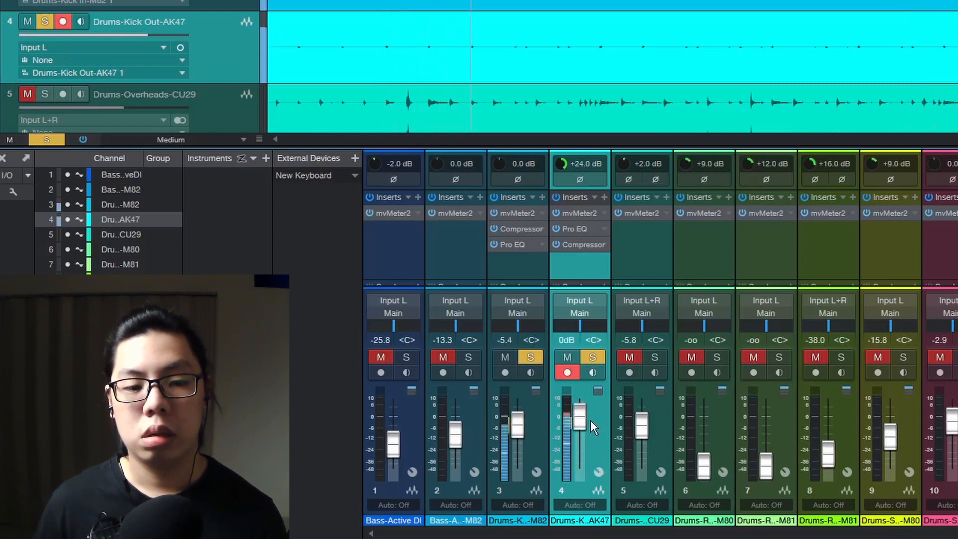
scroll(579, 420, "down", 1)
scroll(579, 419, "down", 1)
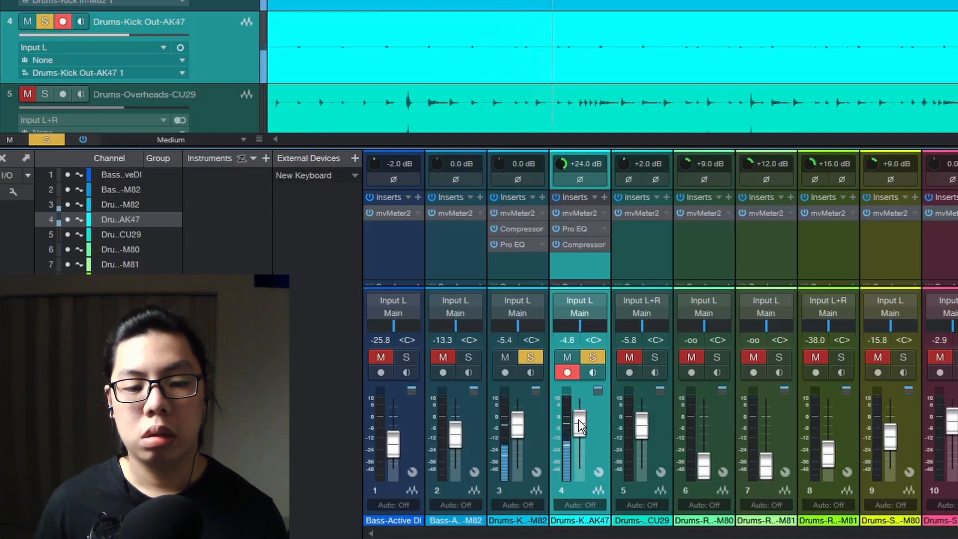
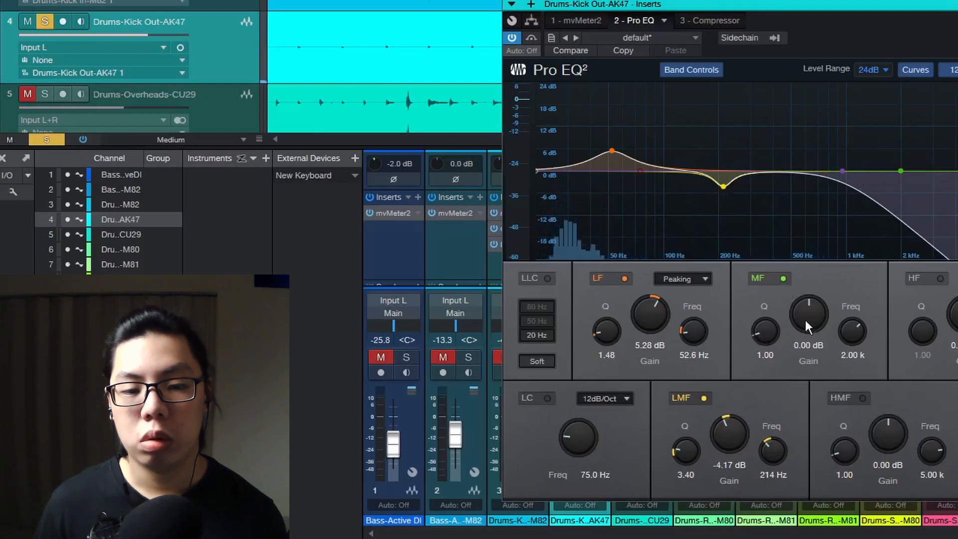
Enable the MF band and boost it about 11 dB at 520 Hz, then sweep its node down
left_click_drag(847, 321, 847, 345)
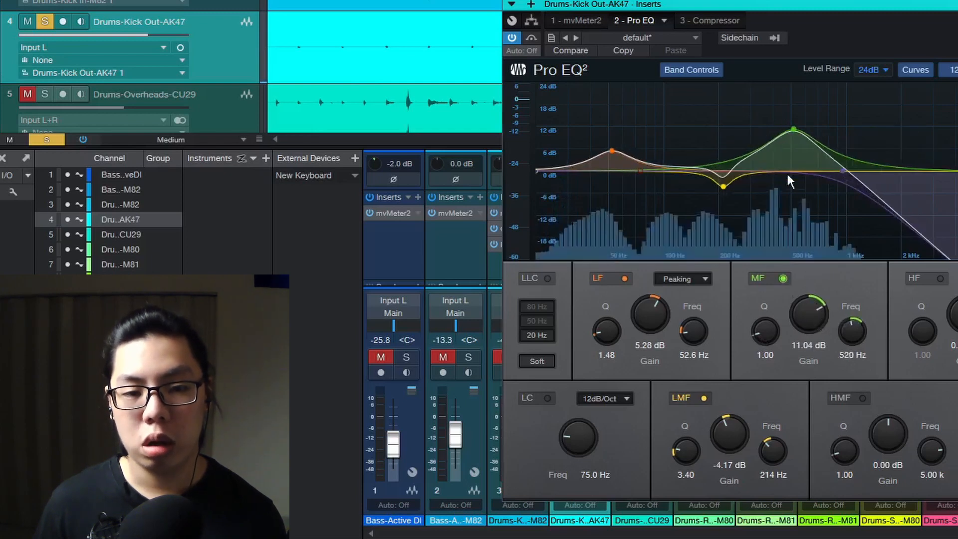
left_click_drag(799, 133, 788, 245)
Solo the Kick In channel, set its fader to 0 dB and the Kick Out fader to -6.7 dB
scroll(789, 244, "down", 3)
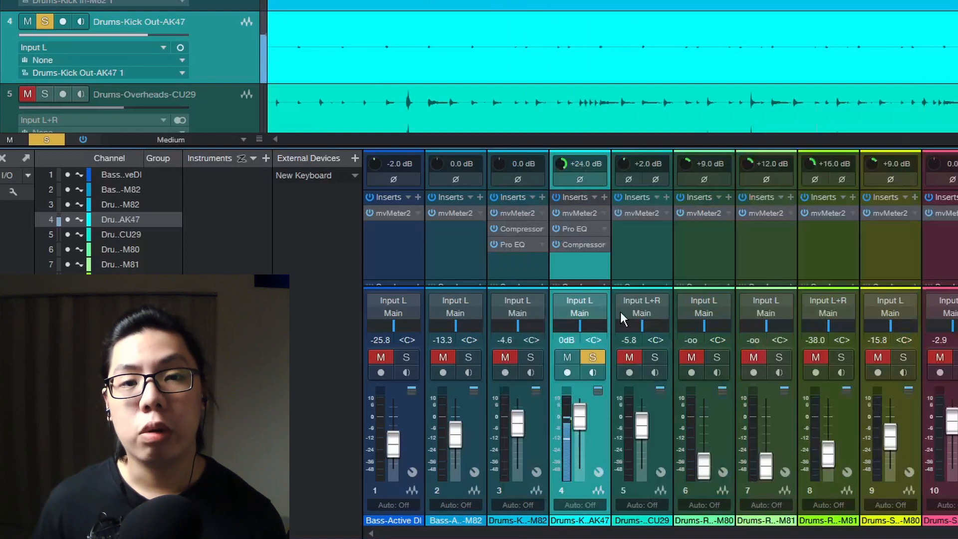
left_click(529, 357)
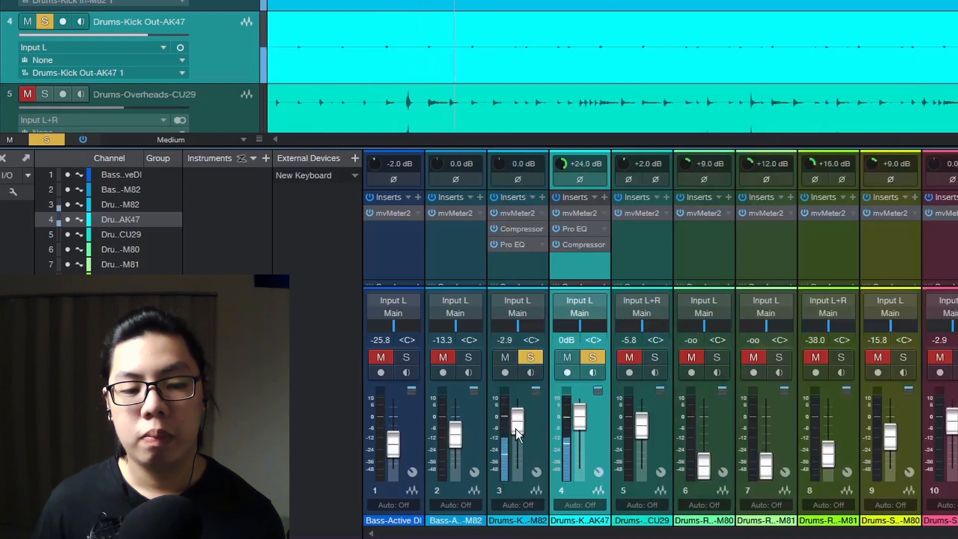
scroll(517, 435, "up", 5)
scroll(516, 428, "down", 1)
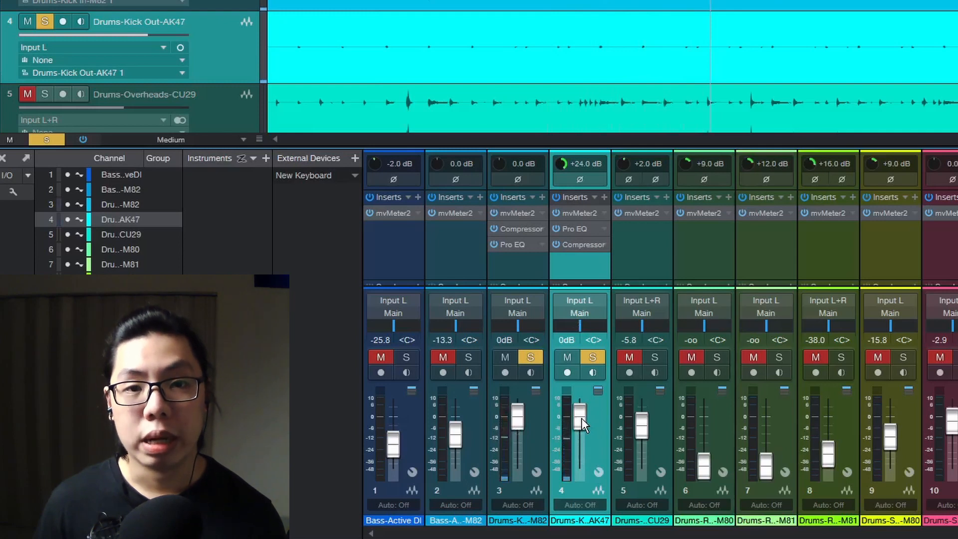
scroll(582, 418, "down", 3)
scroll(582, 418, "down", 3)
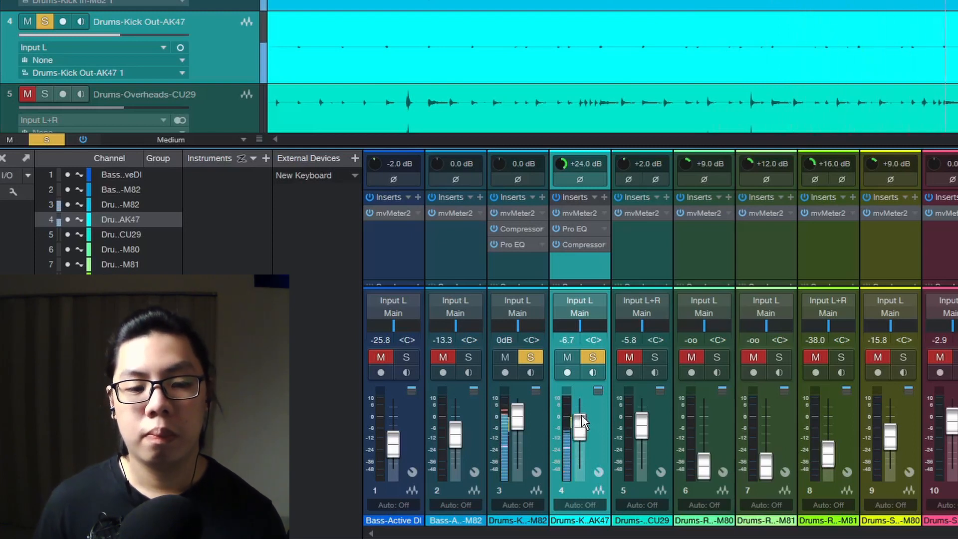
scroll(582, 416, "up", 6)
scroll(522, 410, "down", 7)
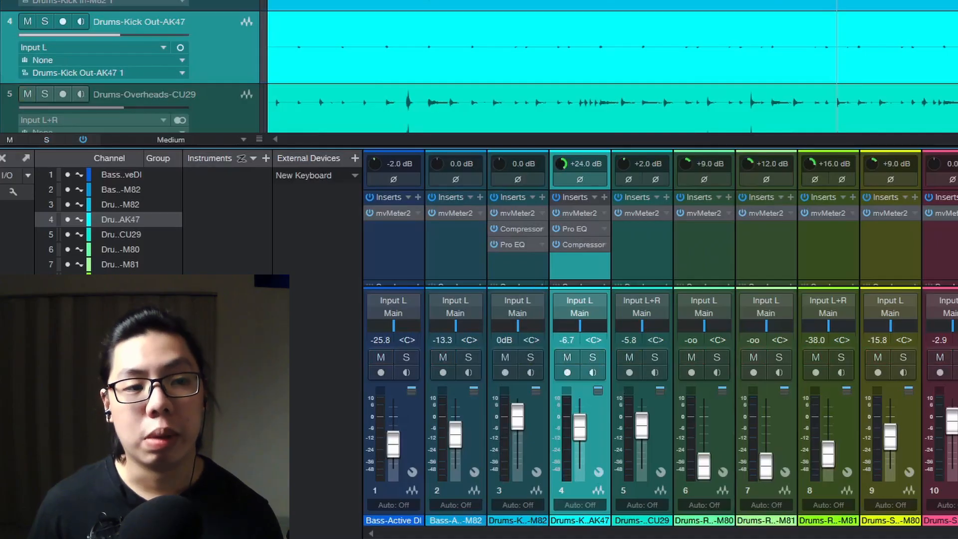
Start playback, select both kick channels and lower their faders together to -2.5 dB and -9.2 dB
key("space")
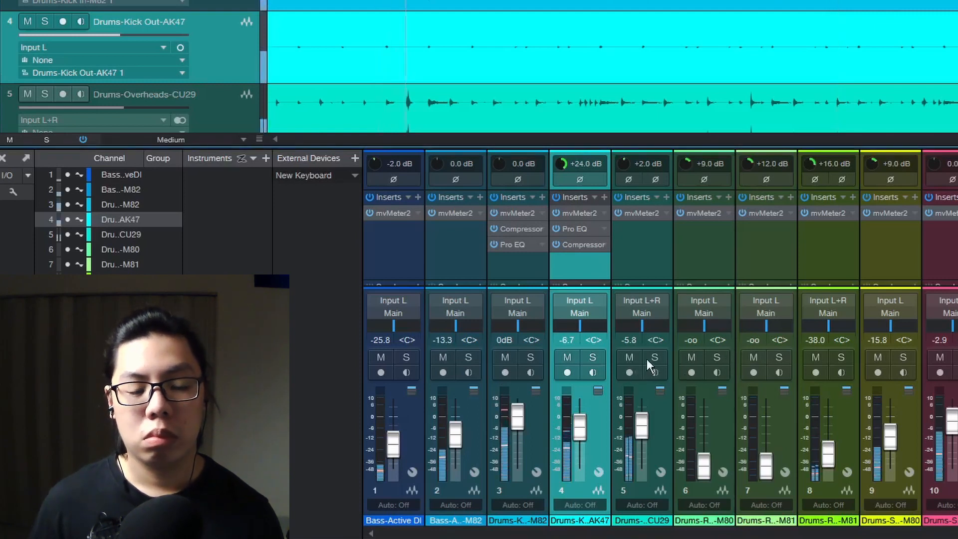
left_click(570, 262)
left_click(529, 265, "shift")
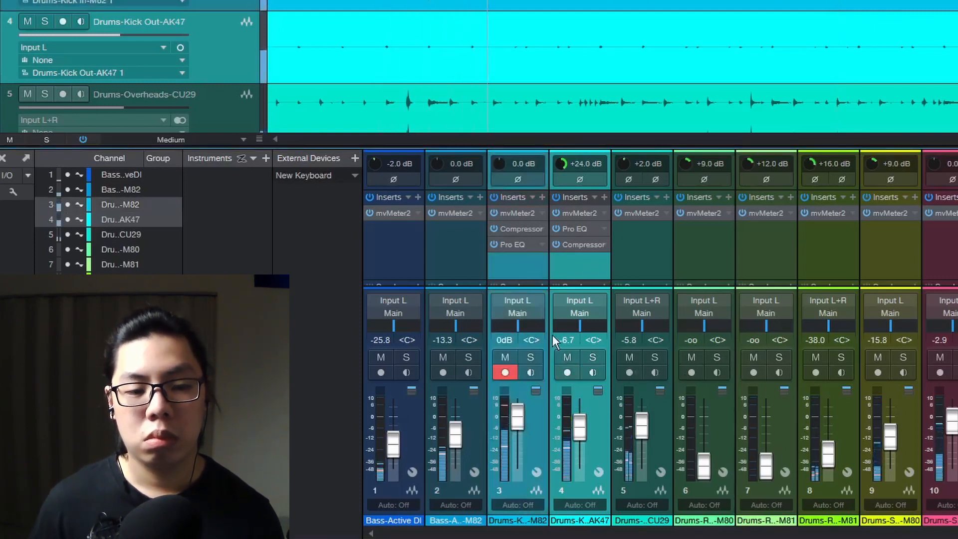
scroll(523, 425, "down", 3)
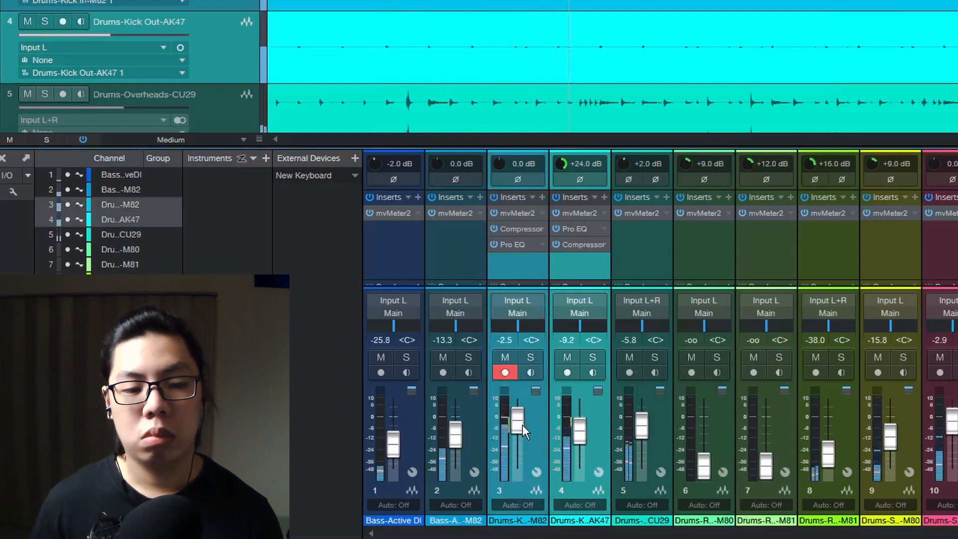
scroll(522, 424, "down", 1)
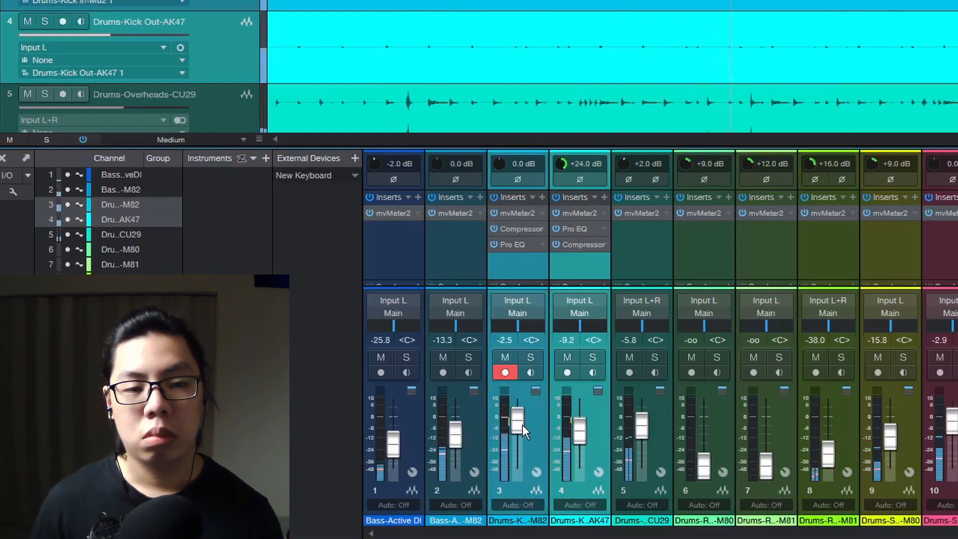
Stop playback and set the Kick Out fader to -2.5 dB and the Kick In fader to -4.2 dB
left_click(520, 267)
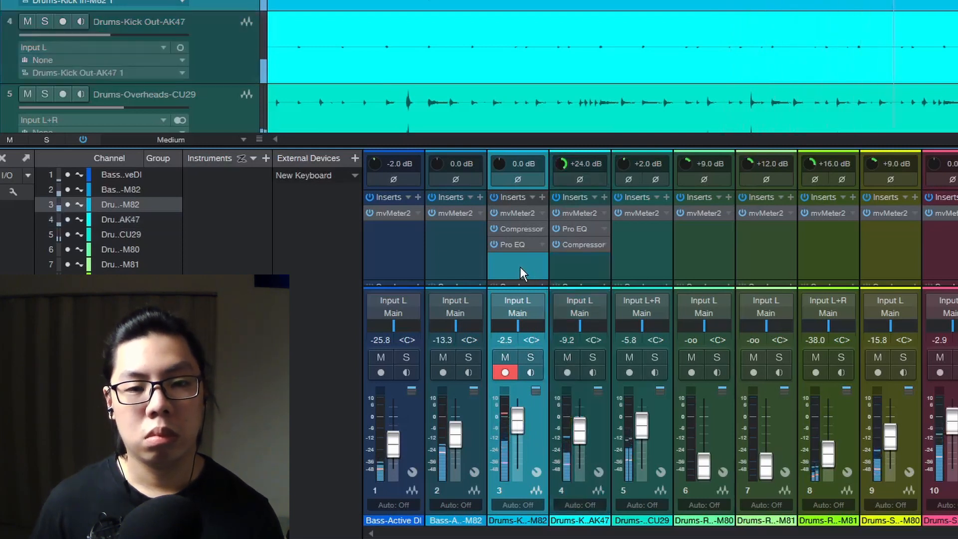
left_click(582, 271)
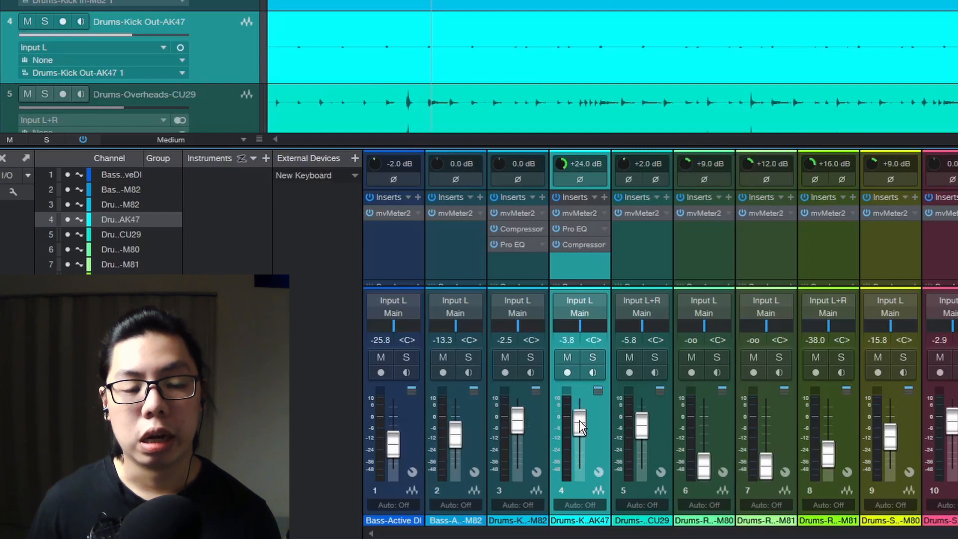
key("space")
scroll(579, 420, "up", 6)
scroll(579, 420, "up", 2)
scroll(580, 420, "down", 5)
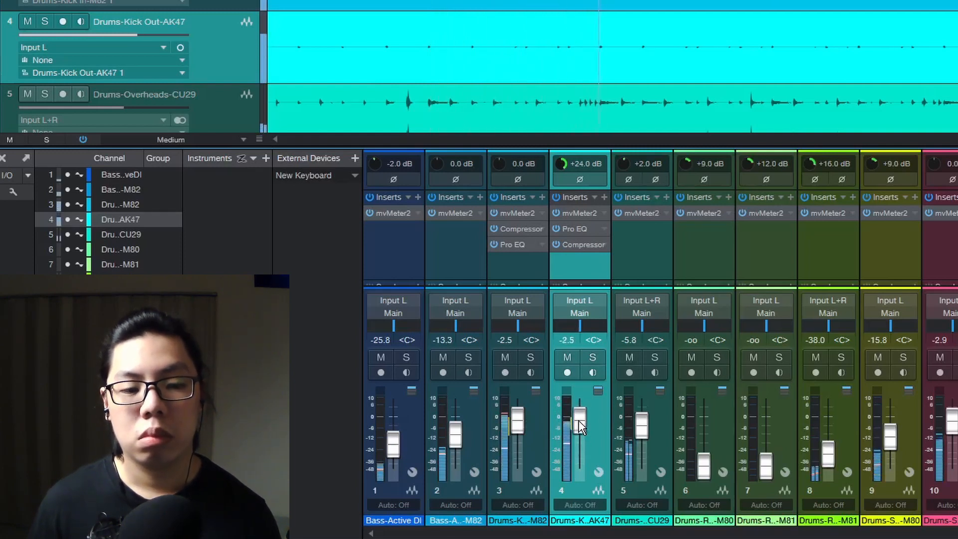
scroll(522, 420, "down", 2)
scroll(522, 420, "down", 2)
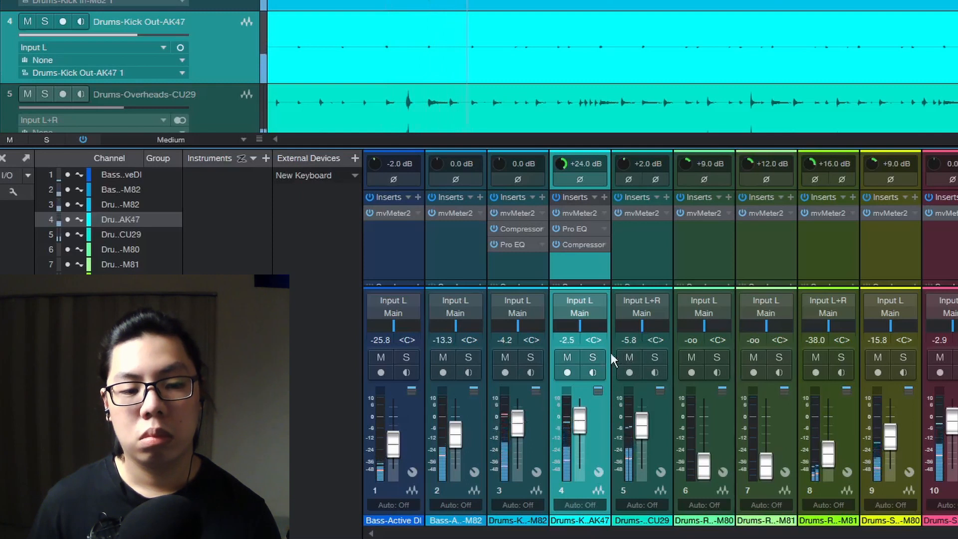
Select both kick channels and toggle bypass of their inserts to compare the processed and unprocessed sound
left_click(523, 265, "ctrl")
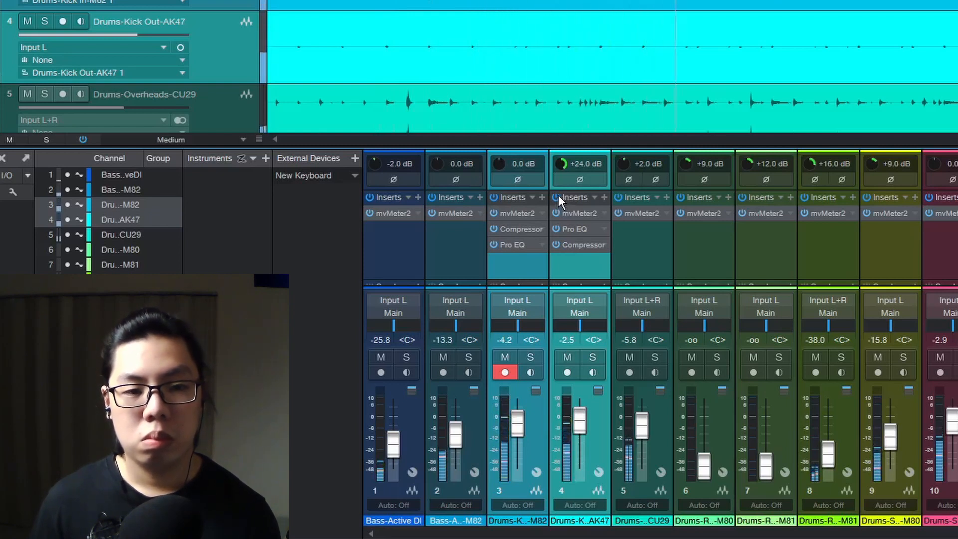
left_click(557, 197)
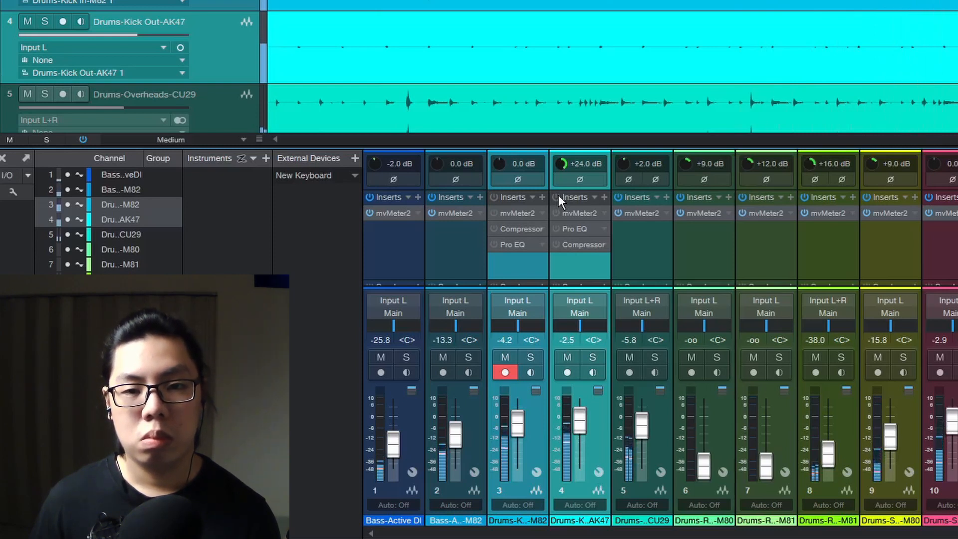
left_click(558, 195)
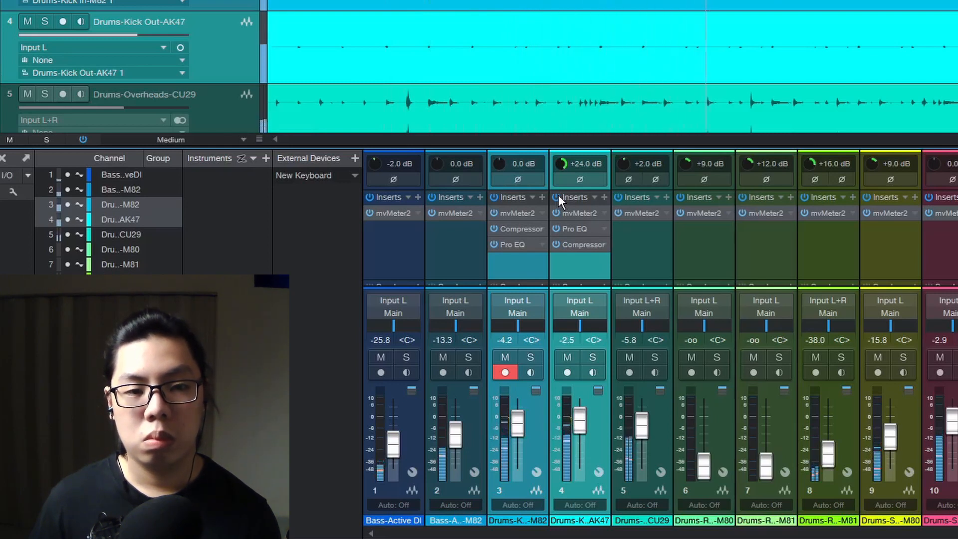
left_click(558, 197)
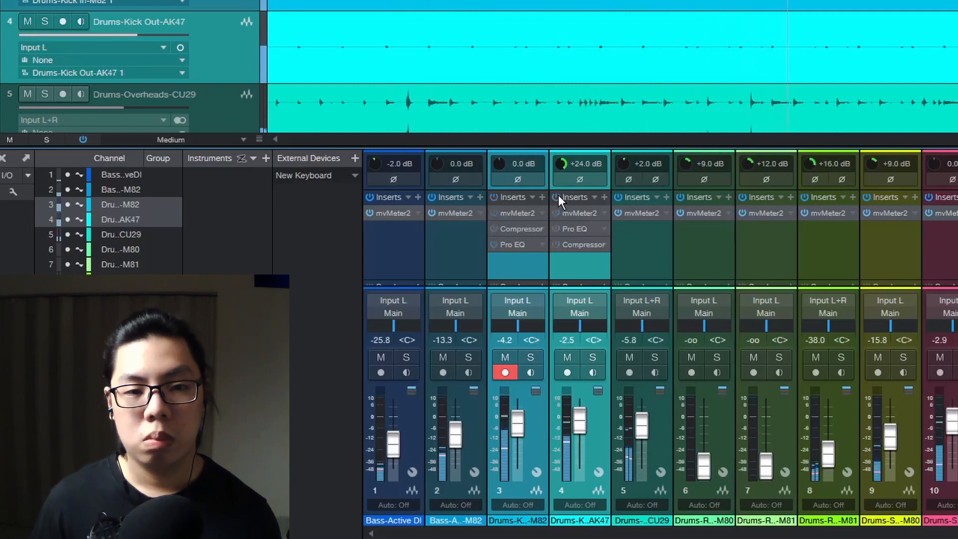